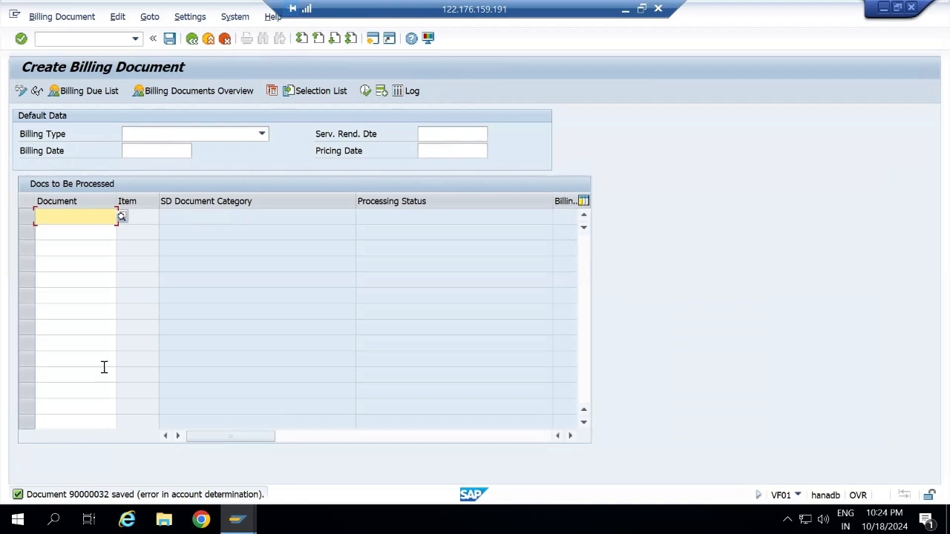
# - Open the newly saved LG invoice for display, check for its accounting document, and show its billing items
pyautogui.click(74, 18)
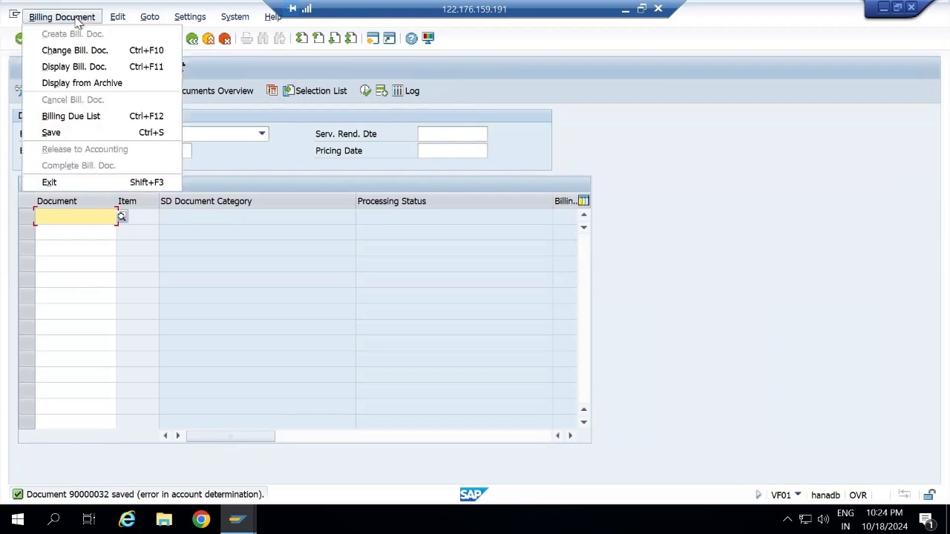
pyautogui.click(70, 68)
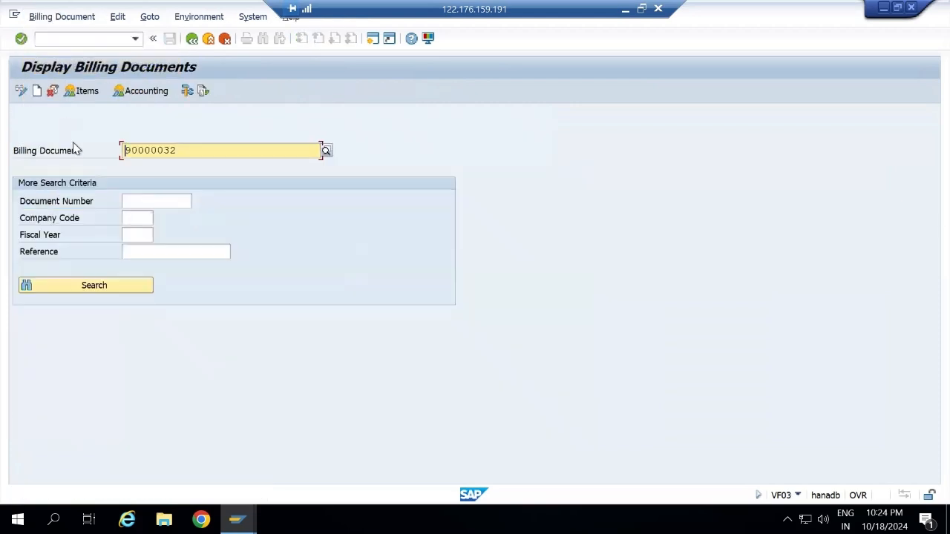
pyautogui.click(145, 95)
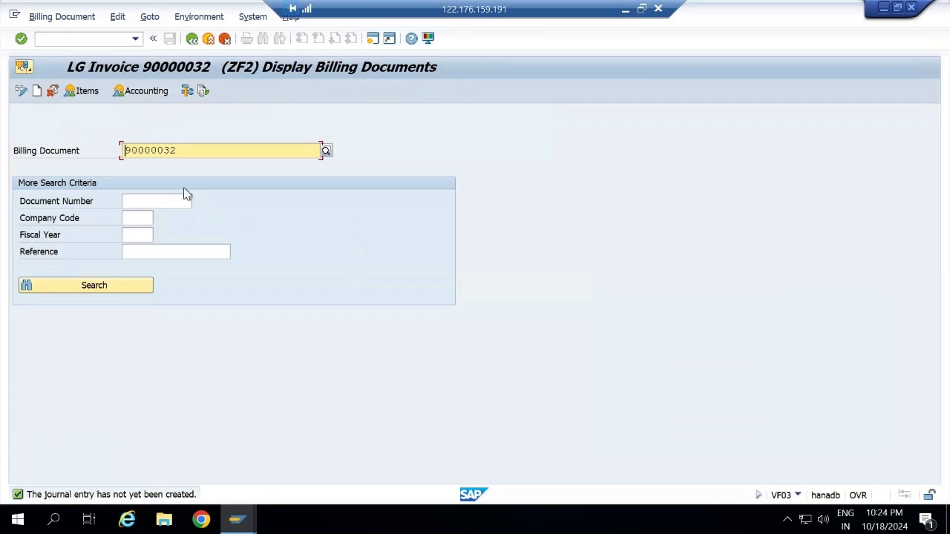
pyautogui.press('Return')
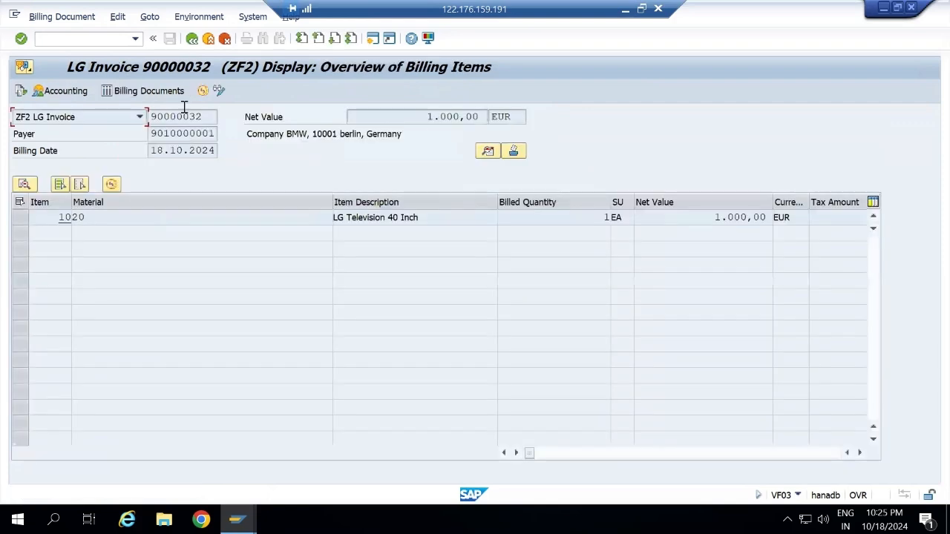
# - Open the account determination analysis for the invoice's revenue accounts
pyautogui.click(152, 17)
pyautogui.moveTo(204, 17)
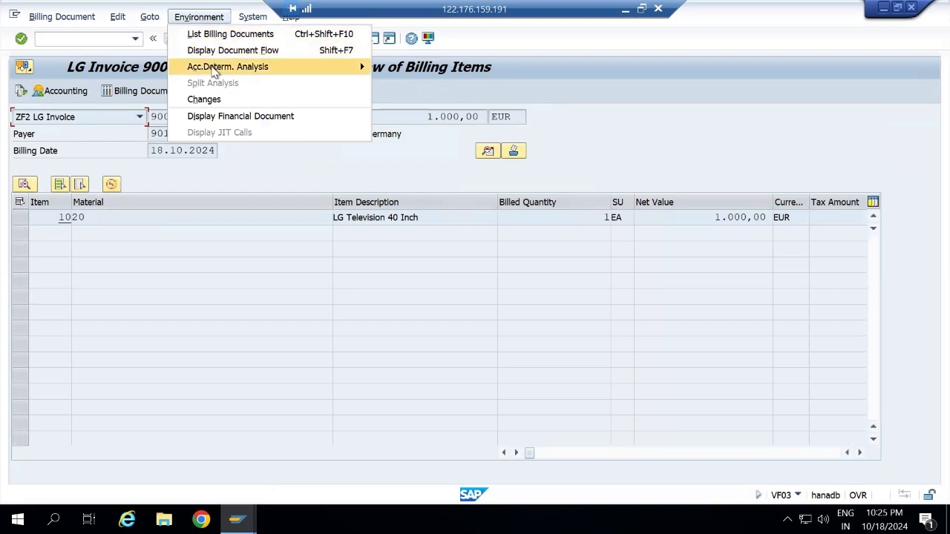
pyautogui.moveTo(212, 69)
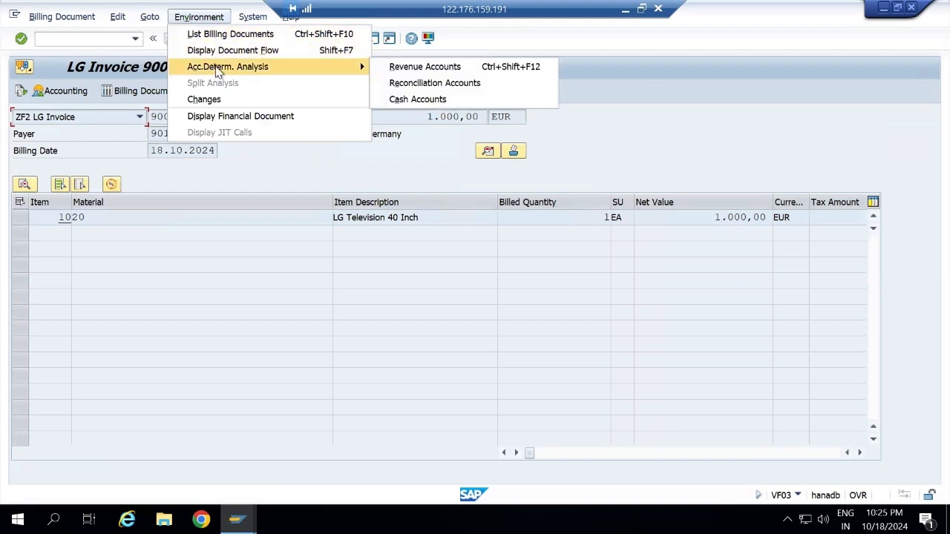
pyautogui.click(421, 71)
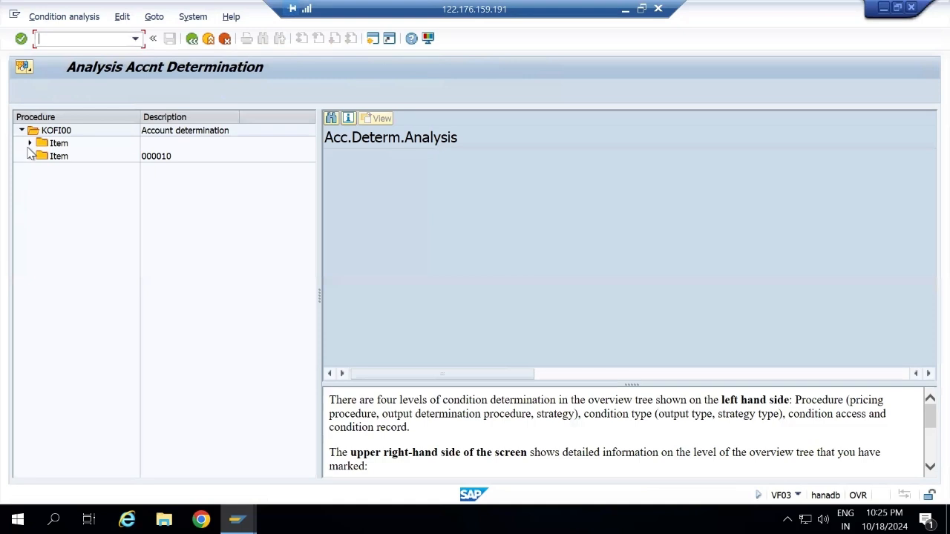
# - Expand both Item nodes of procedure KOFI00 and examine the account determination details for condition type PR00 under item 000010
pyautogui.click(29, 143)
pyautogui.click(30, 208)
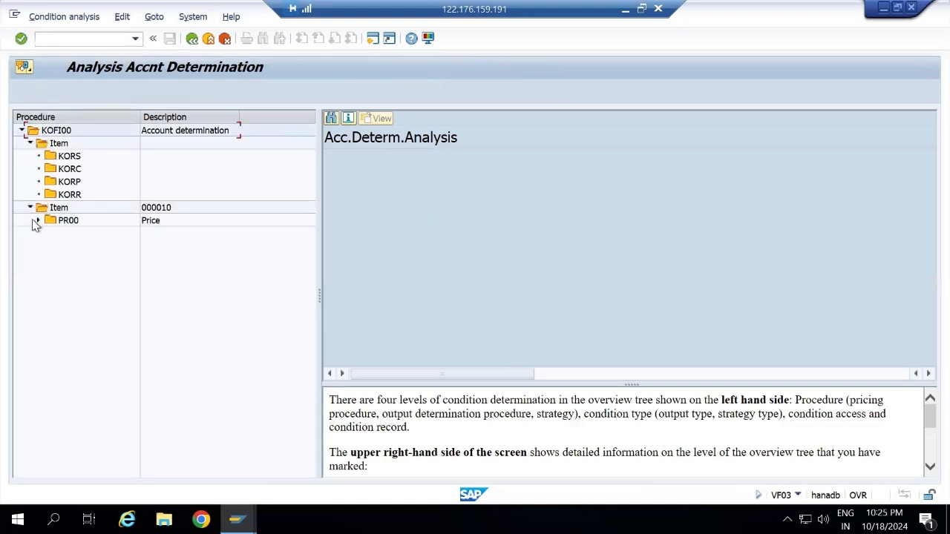
pyautogui.click(36, 221)
pyautogui.click(67, 221)
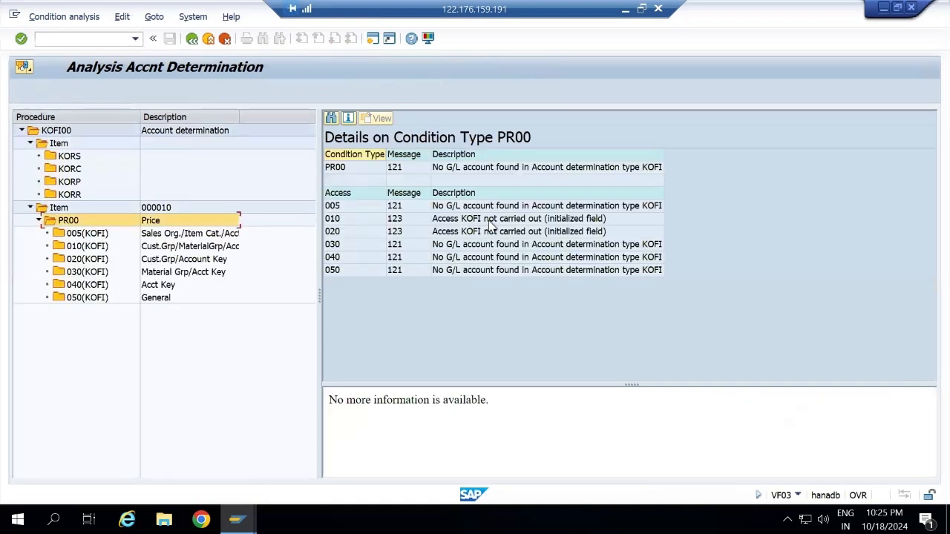
pyautogui.click(519, 169)
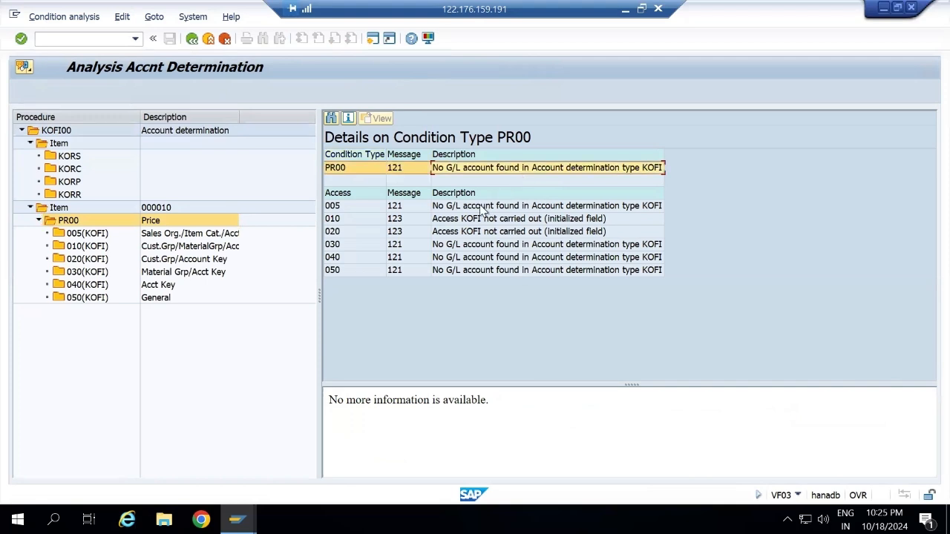
# - Start transaction VKOA in a new session and open the General table (004) for G/L account assignment
pyautogui.click(373, 38)
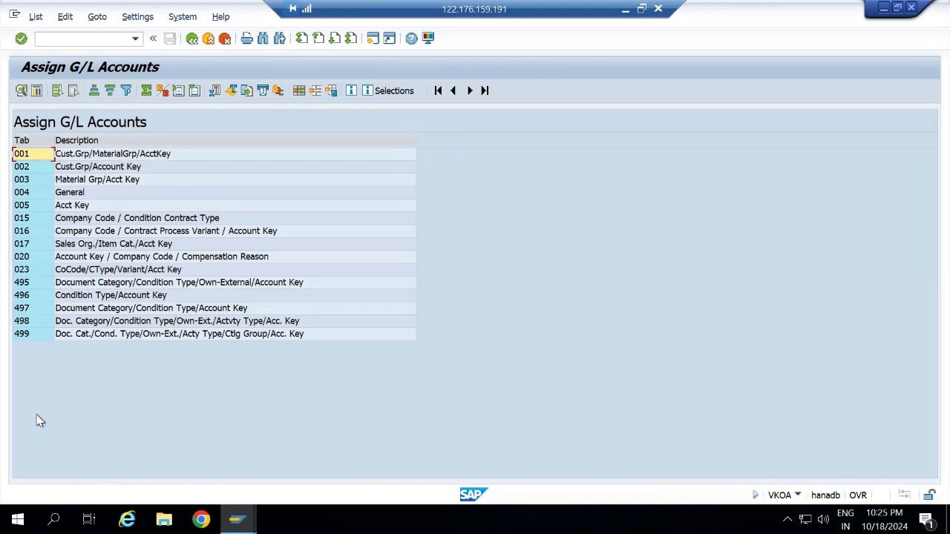
pyautogui.doubleClick(62, 196)
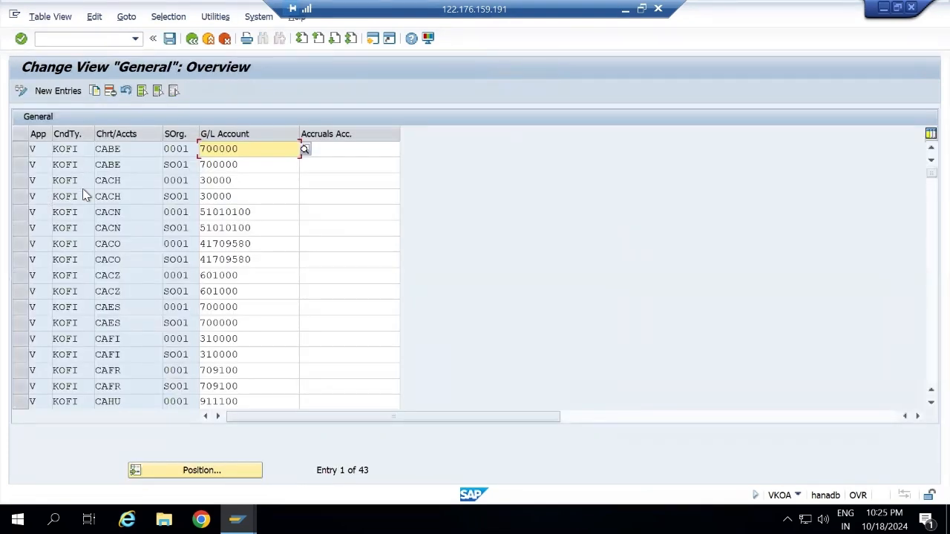
pyautogui.click(191, 467)
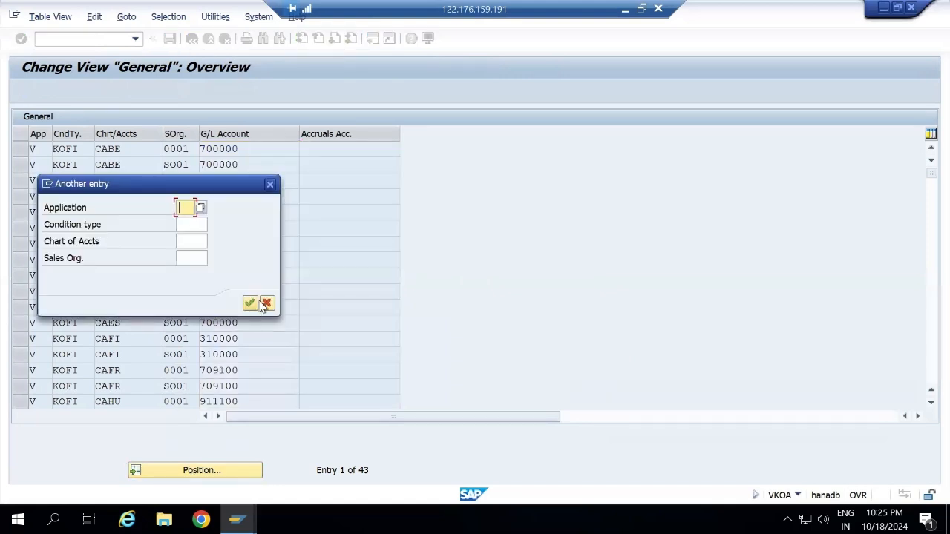
pyautogui.click(266, 302)
# - Search the General table's entries by contents for Sales Organization equal to LG00
pyautogui.click(168, 17)
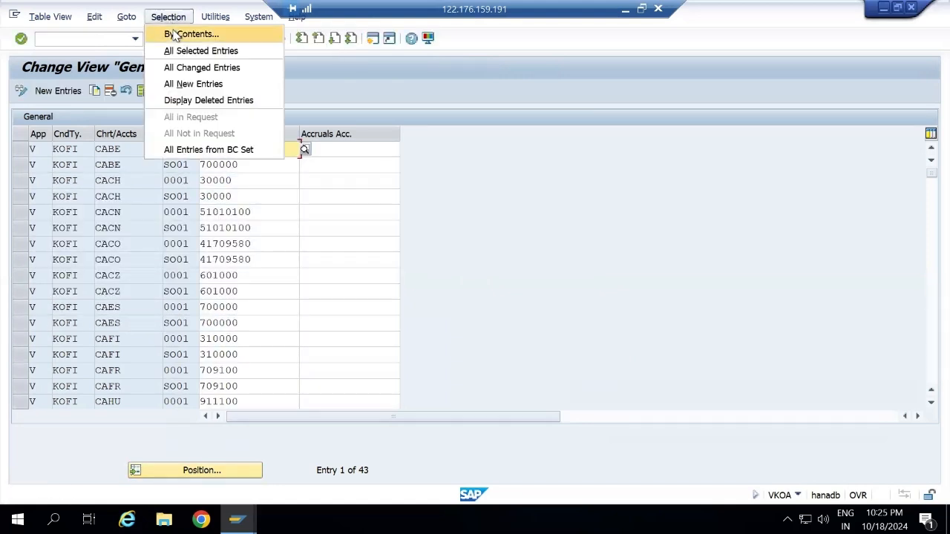
pyautogui.click(182, 34)
pyautogui.scroll(-1, 106, 246)
pyautogui.click(51, 222)
pyautogui.click(260, 319)
pyautogui.click(295, 189)
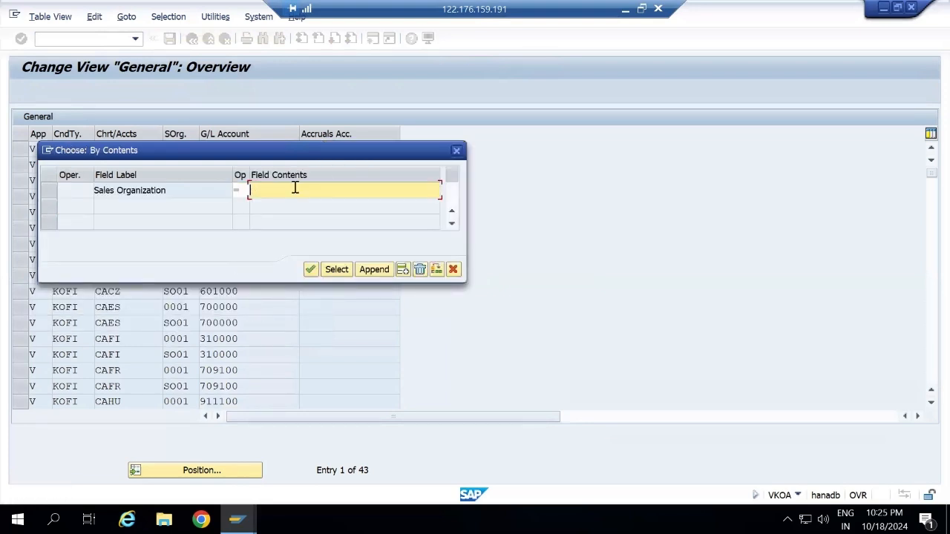
pyautogui.write('1g00')
pyautogui.click(334, 269)
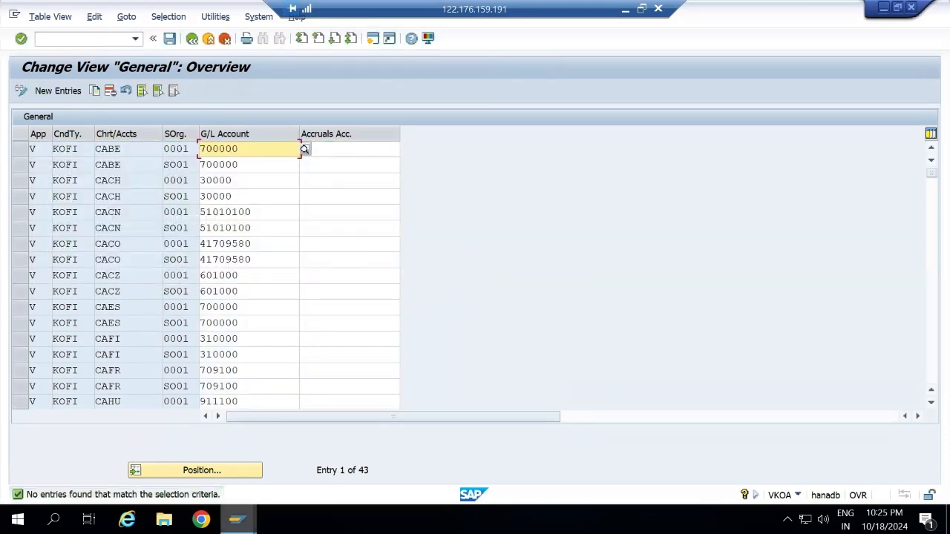
# - Display the LG standard order through VA03 in a new session, open its header details, and return to the account determination analysis
pyautogui.click(236, 519)
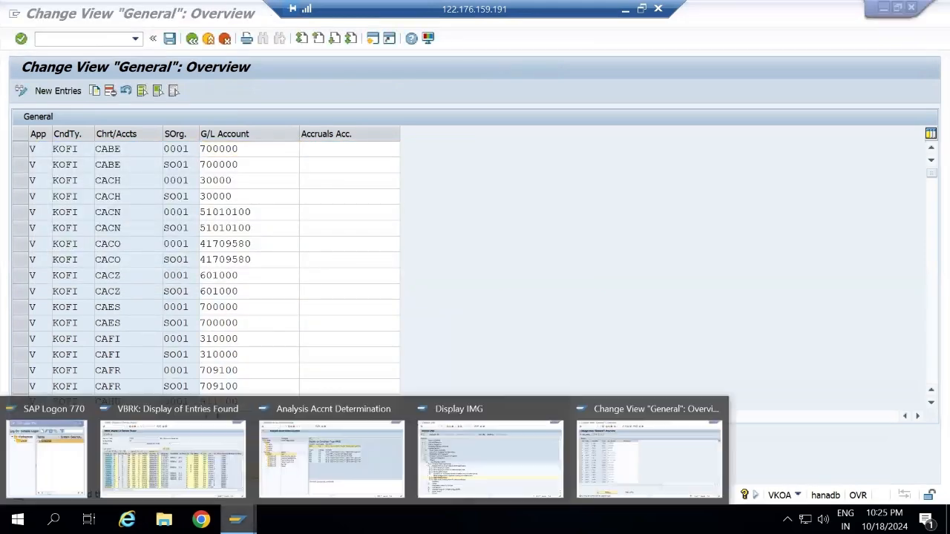
pyautogui.click(349, 483)
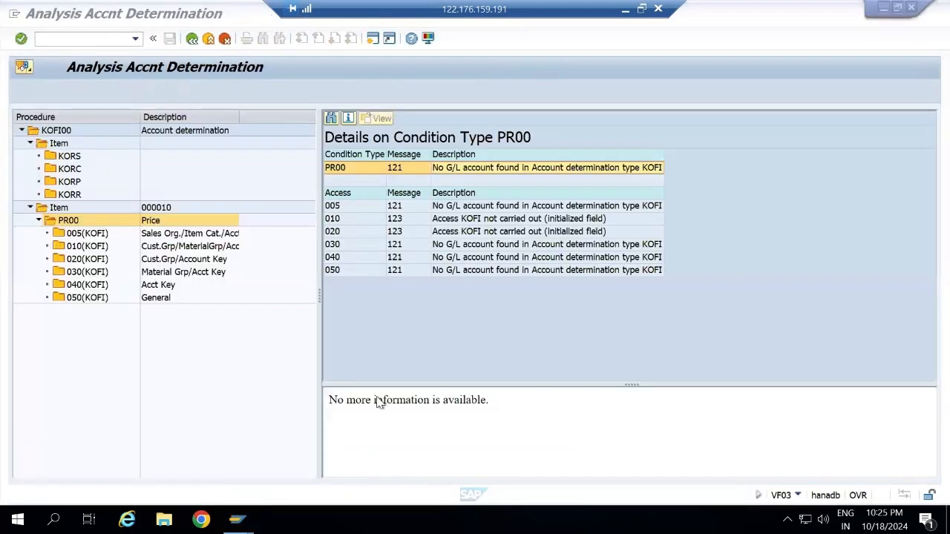
pyautogui.click(375, 43)
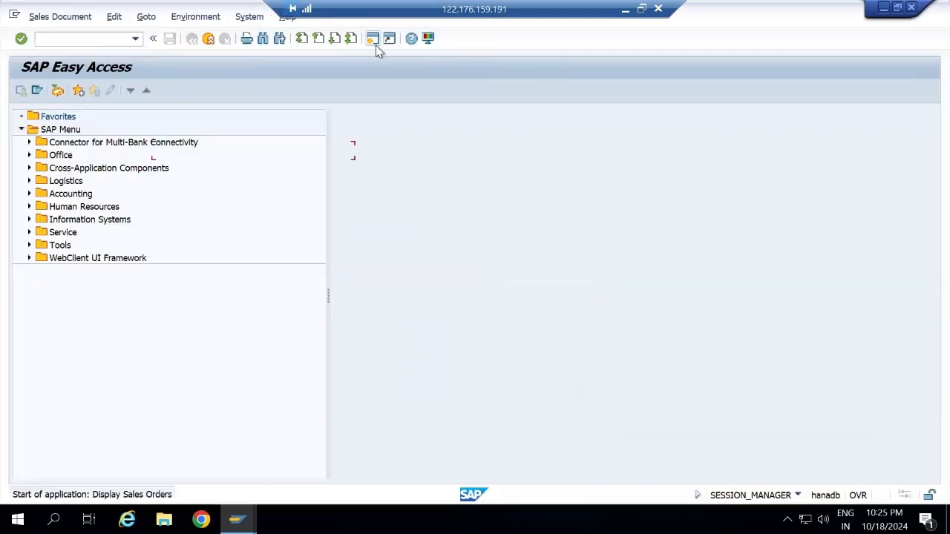
pyautogui.press('Return')
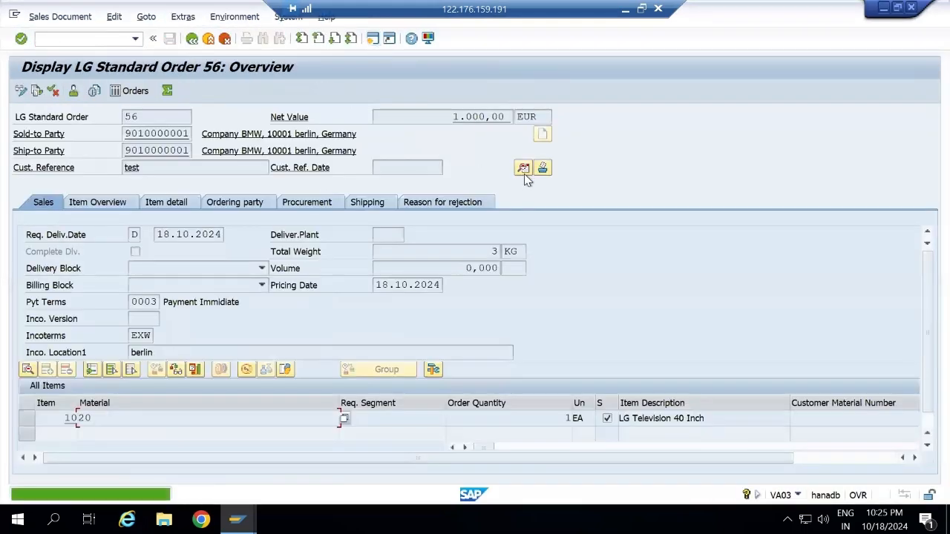
pyautogui.click(524, 168)
pyautogui.hotkey('alt', 'Tab')
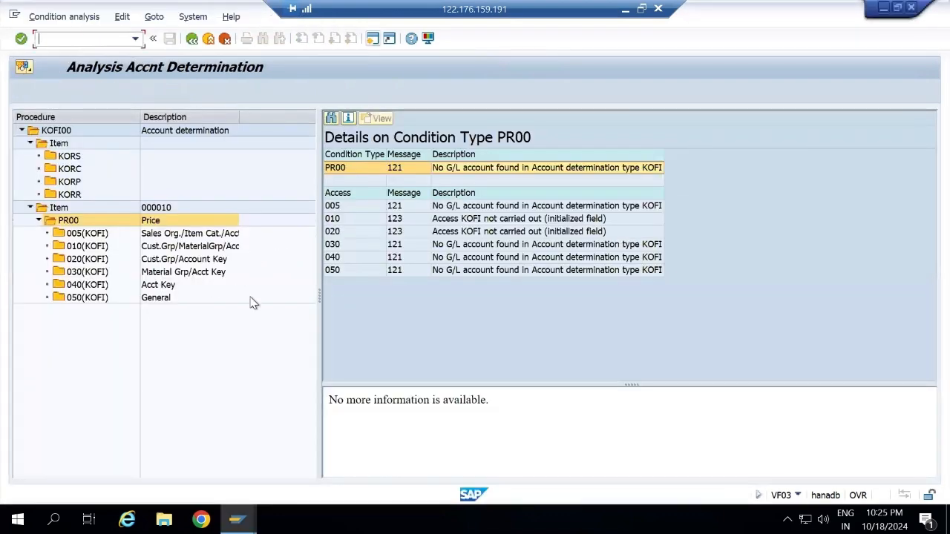
# - Compare the G/L account assignments in the General table with the PR00 analysis details of item 000010
pyautogui.moveTo(237, 519)
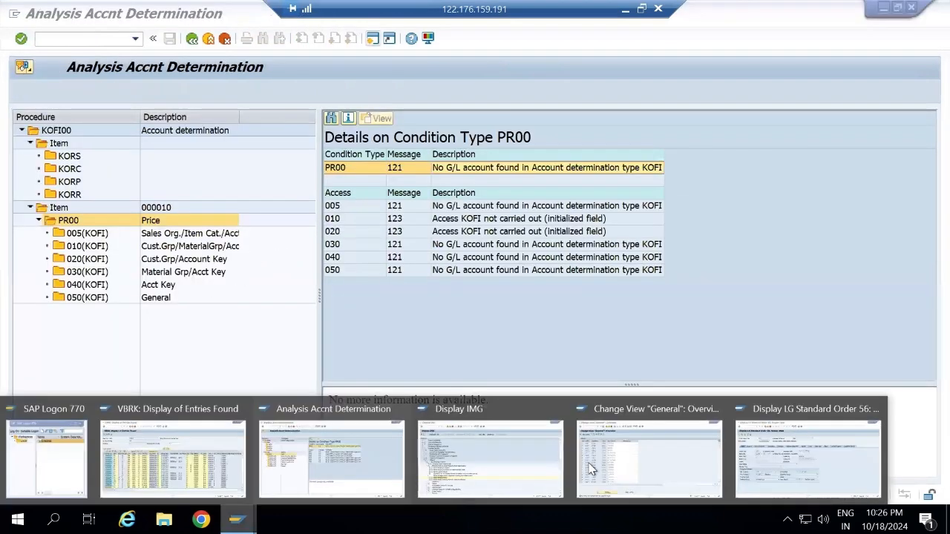
pyautogui.click(659, 486)
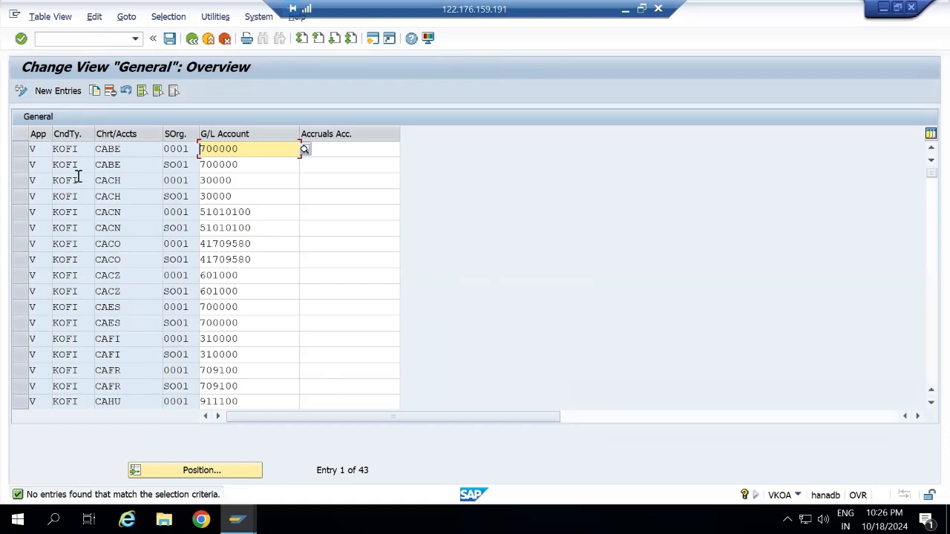
pyautogui.hotkey('alt', 'Tab')
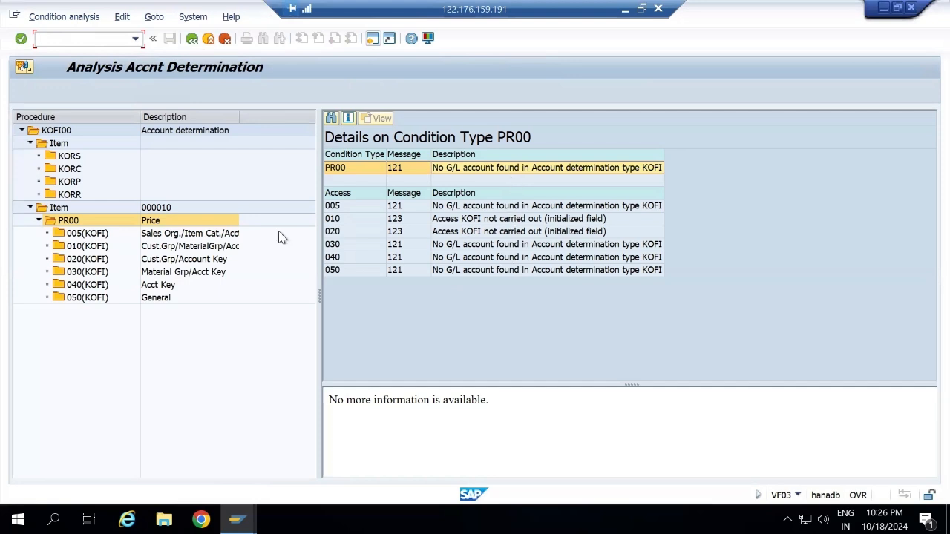
pyautogui.click(61, 208)
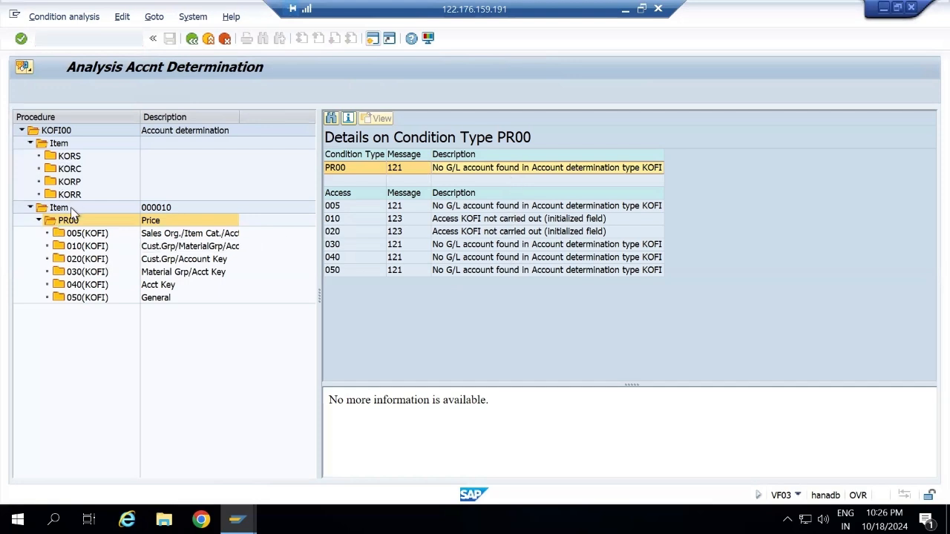
pyautogui.click(62, 222)
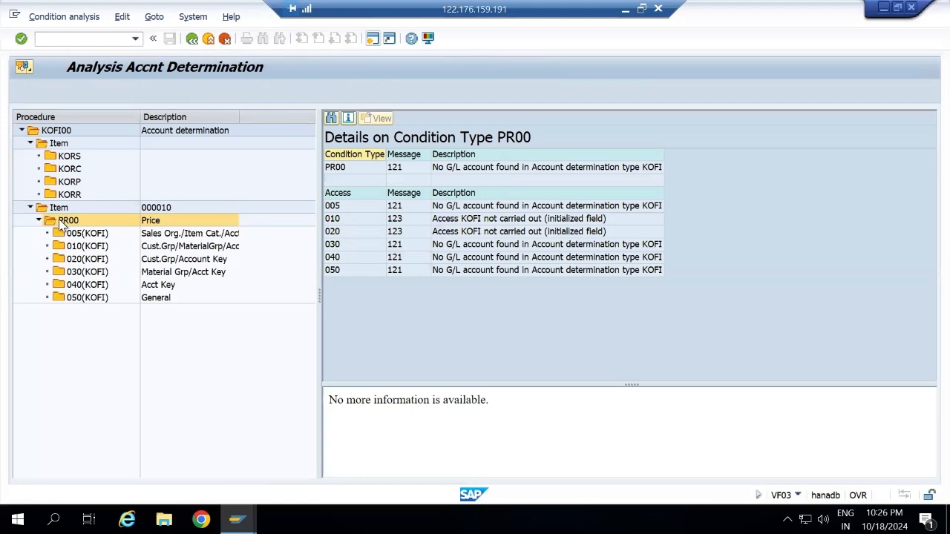
pyautogui.hotkey('alt', 'Tab')
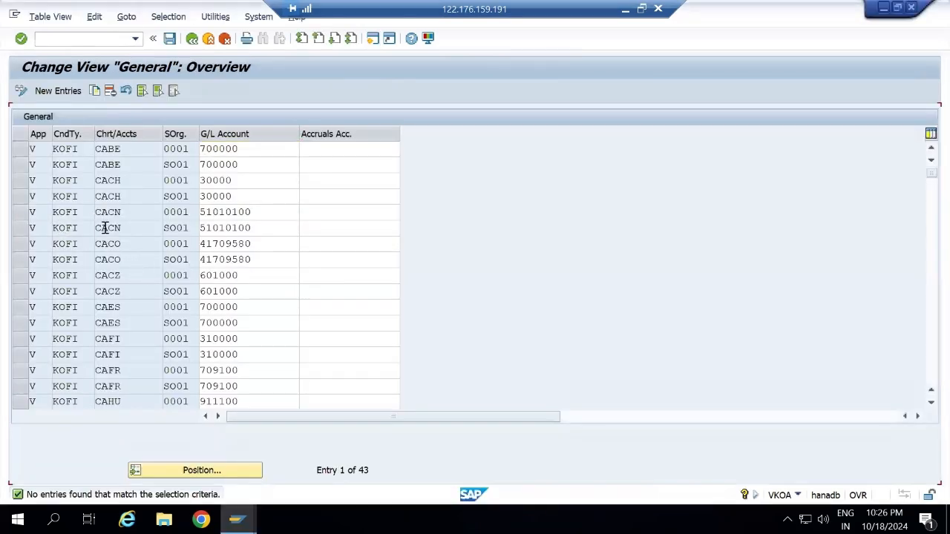
# - Copy the KOFI entry for chart of accounts INT and sales organization SO01 as a new entry for sales organization LG00
pyautogui.scroll(-7, 111, 237)
pyautogui.scroll(-4, 126, 245)
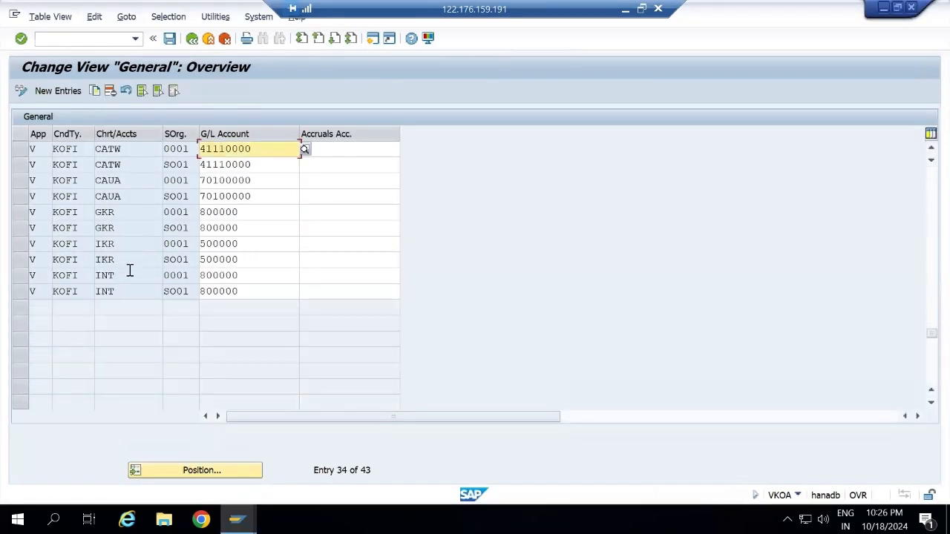
pyautogui.click(22, 295)
pyautogui.click(94, 90)
pyautogui.click(74, 150)
pyautogui.click(142, 150)
pyautogui.click(195, 149)
pyautogui.press('BackSpace')
pyautogui.press('BackSpace')
pyautogui.press('BackSpace')
pyautogui.press('BackSpace')
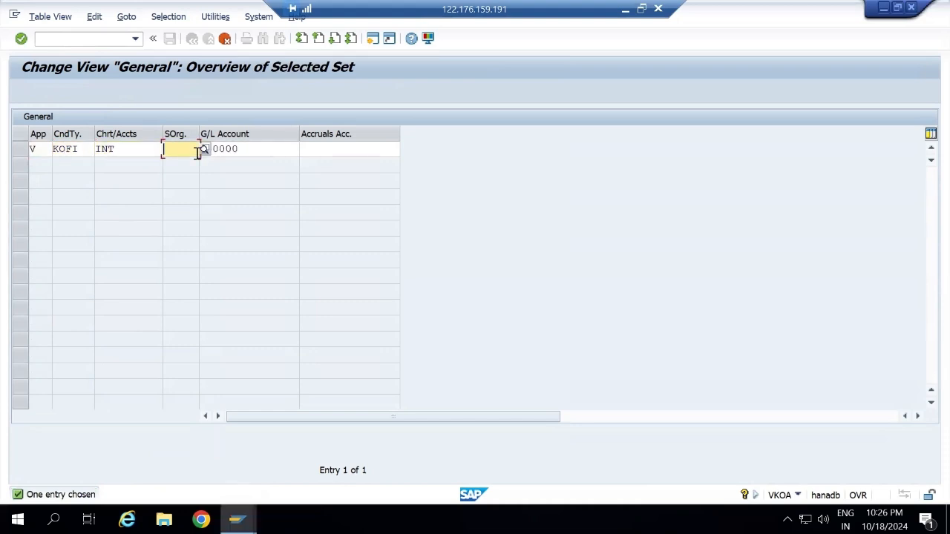
pyautogui.write('1g')
pyautogui.write('00')
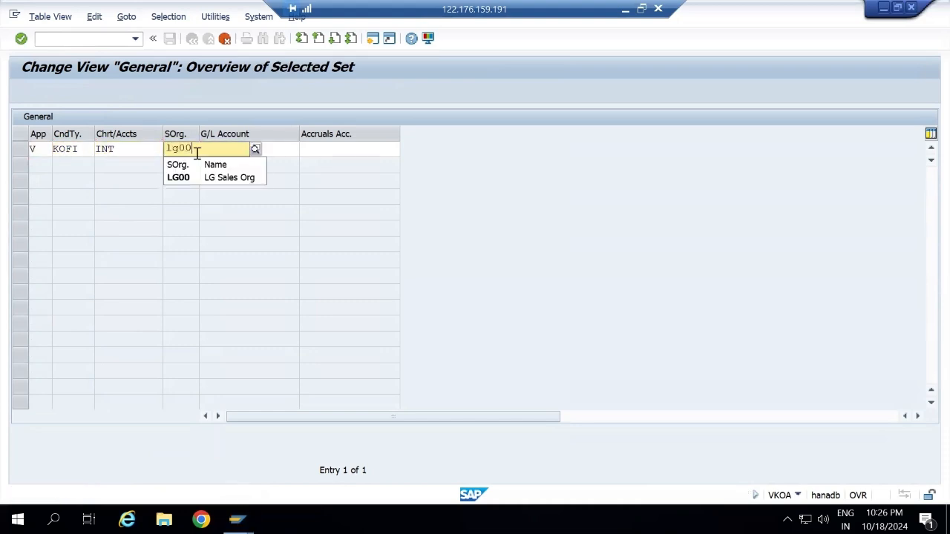
pyautogui.click(197, 149)
pyautogui.press('Return')
# - Save the new G/L assignment under customizing request C10K900991 and leave the General table
pyautogui.click(170, 38)
pyautogui.click(311, 252)
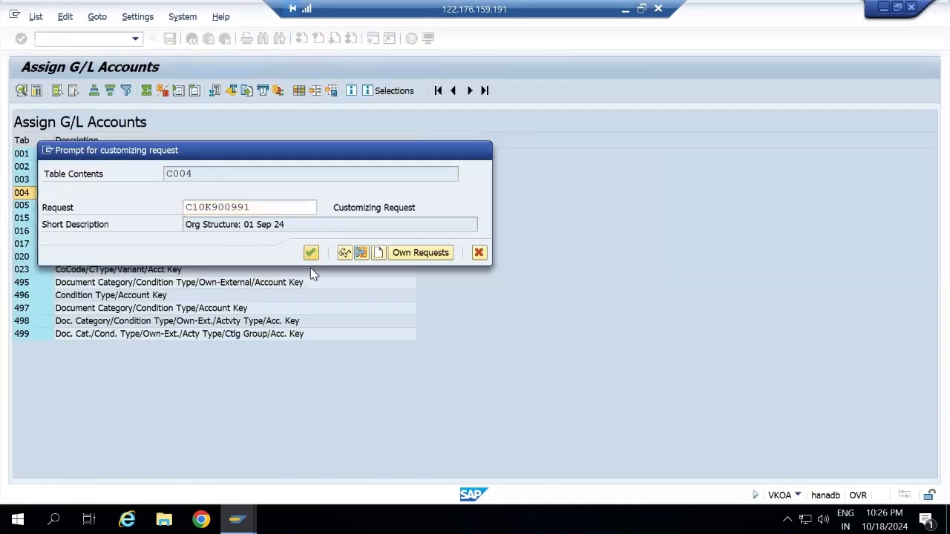
pyautogui.click(193, 39)
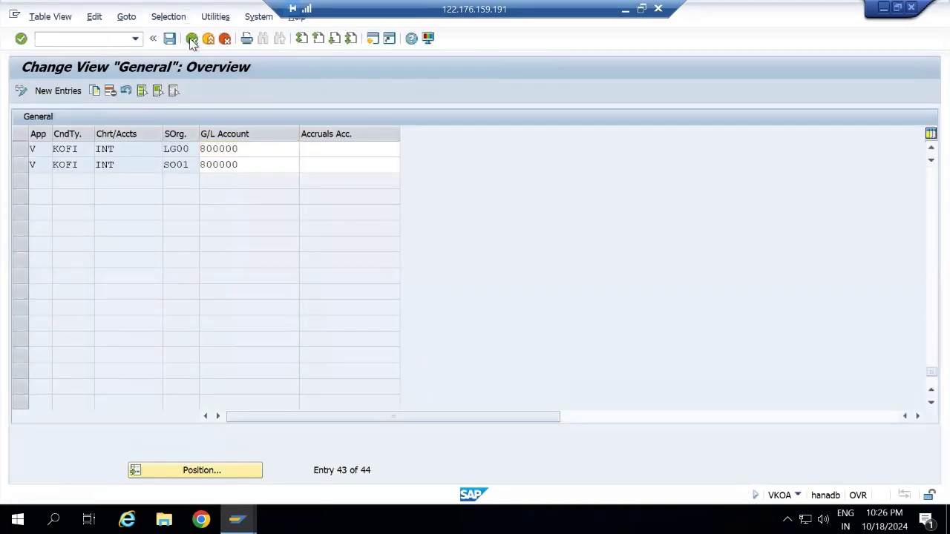
pyautogui.click(192, 39)
# - Go back from the account determination analysis to the initial Display Billing Documents screen
pyautogui.hotkey('alt', 'Tab')
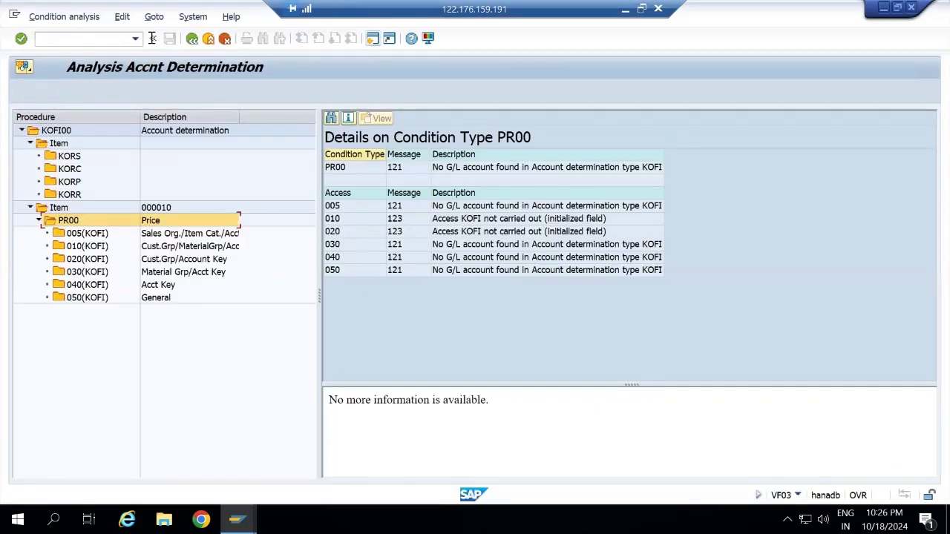
pyautogui.click(192, 39)
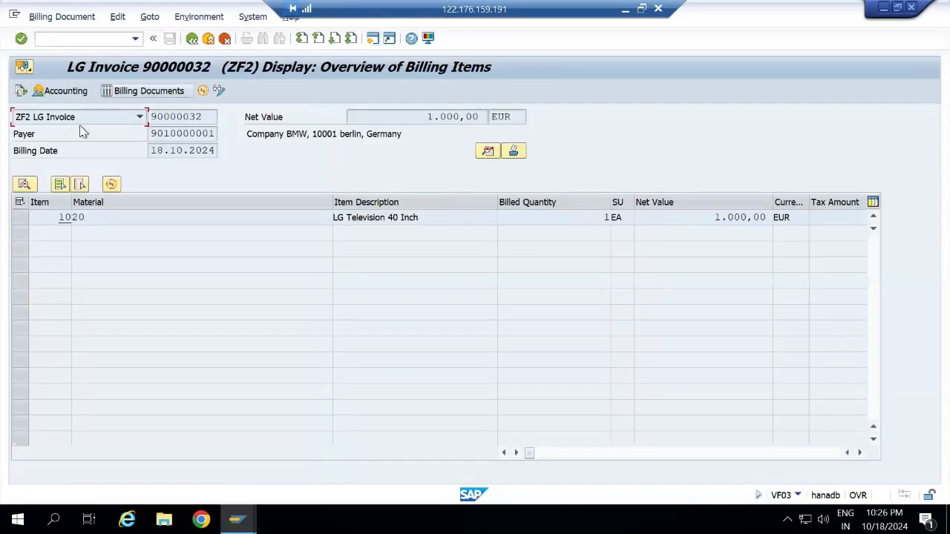
pyautogui.click(193, 39)
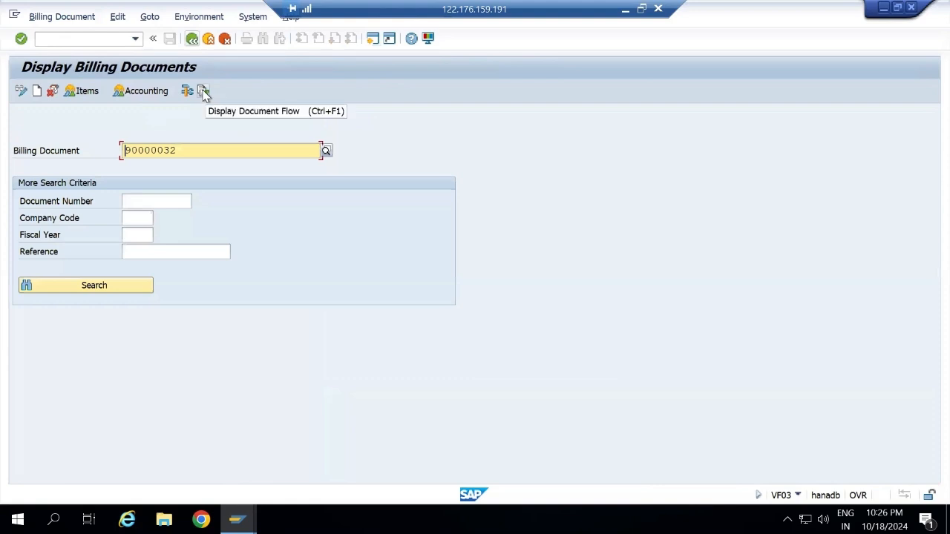
# - Check the LG invoice's document flow, then switch the invoice to change mode and release it to accounting
pyautogui.click(205, 92)
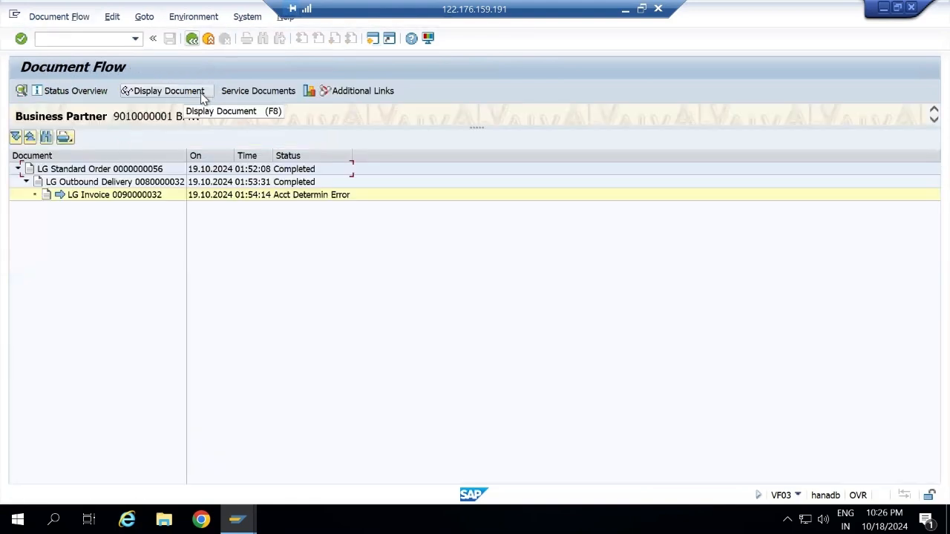
pyautogui.click(192, 38)
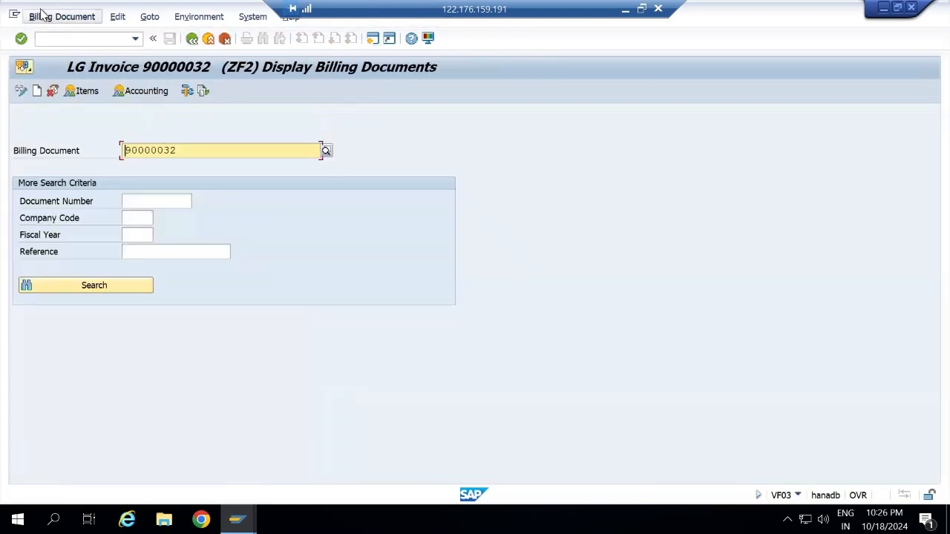
pyautogui.click(62, 16)
pyautogui.click(65, 50)
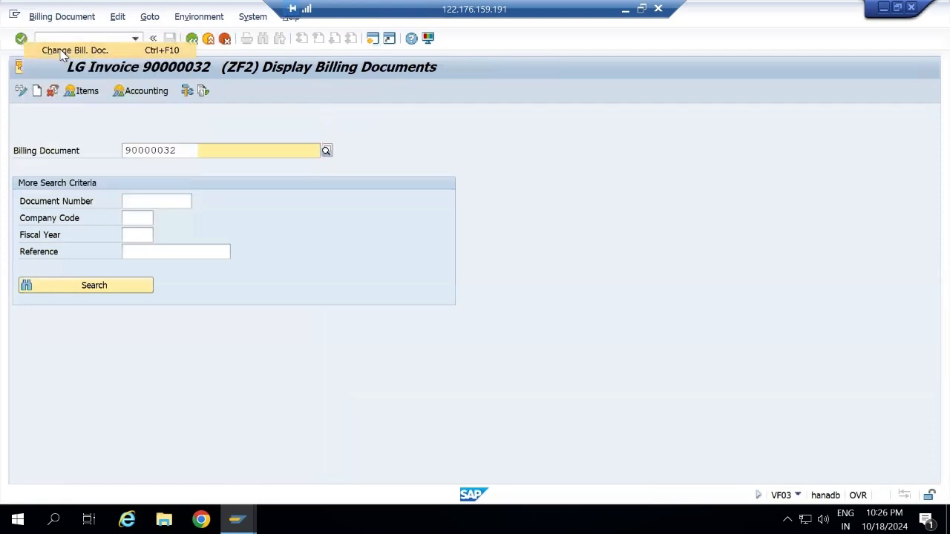
pyautogui.press('Return')
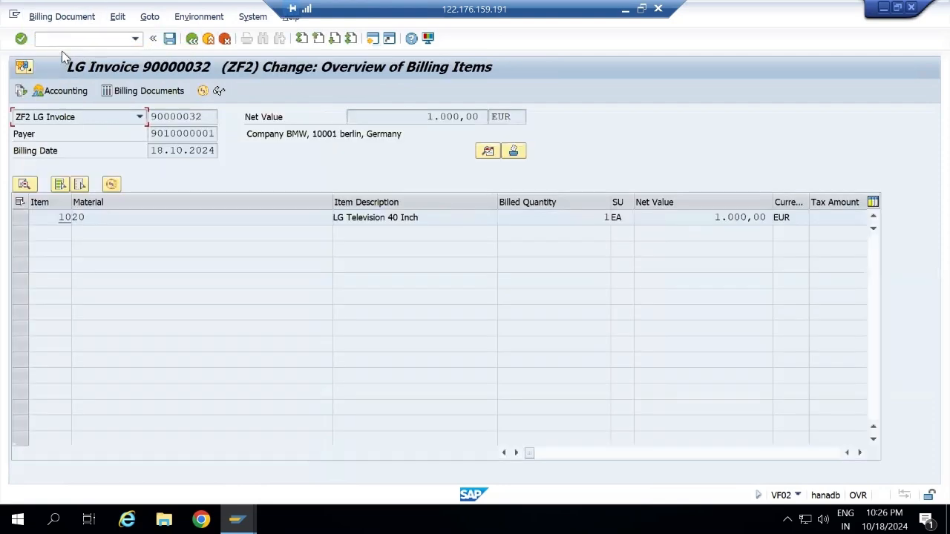
pyautogui.click(191, 38)
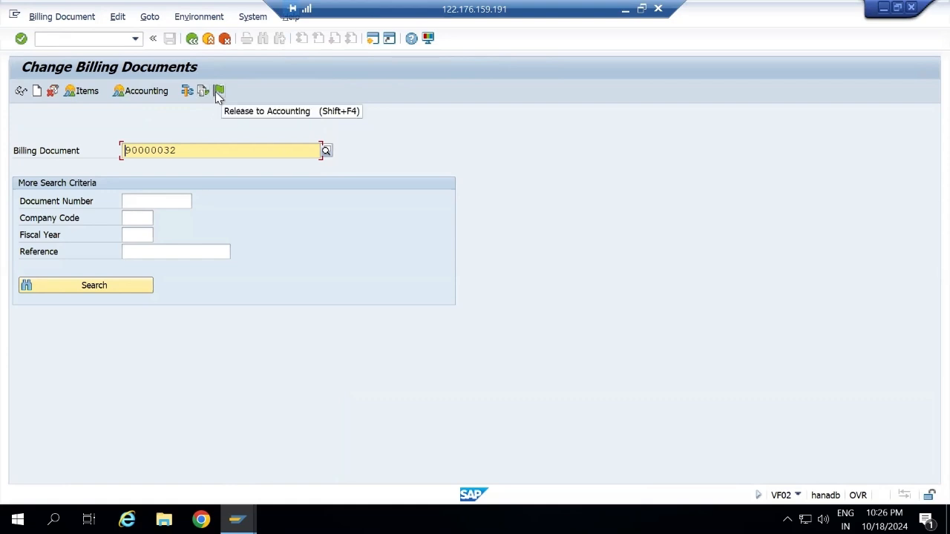
pyautogui.click(218, 92)
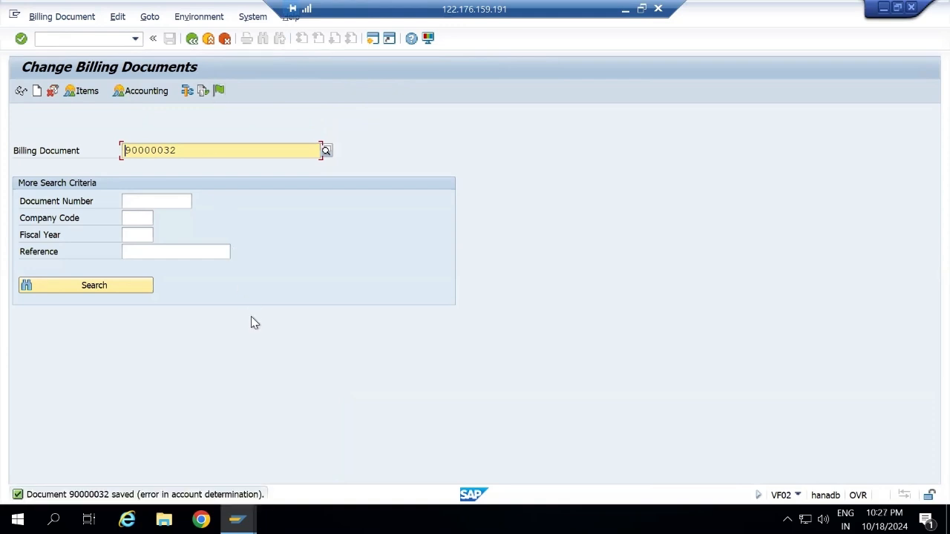
# - Check the PR00 details of item 000010 in the invoice's revenue account determination analysis and return to the initial Change Billing Documents screen
pyautogui.press('Return')
pyautogui.click(149, 17)
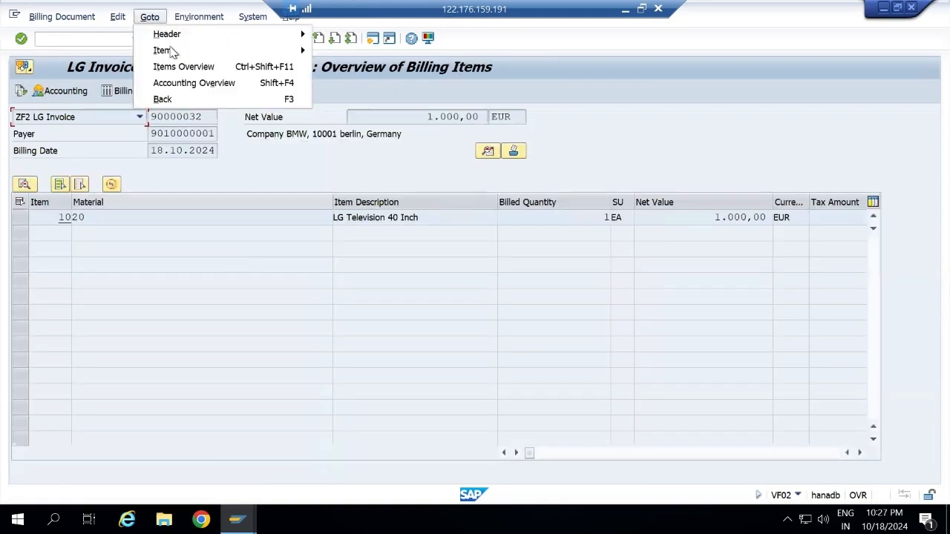
pyautogui.click(195, 16)
pyautogui.moveTo(216, 66)
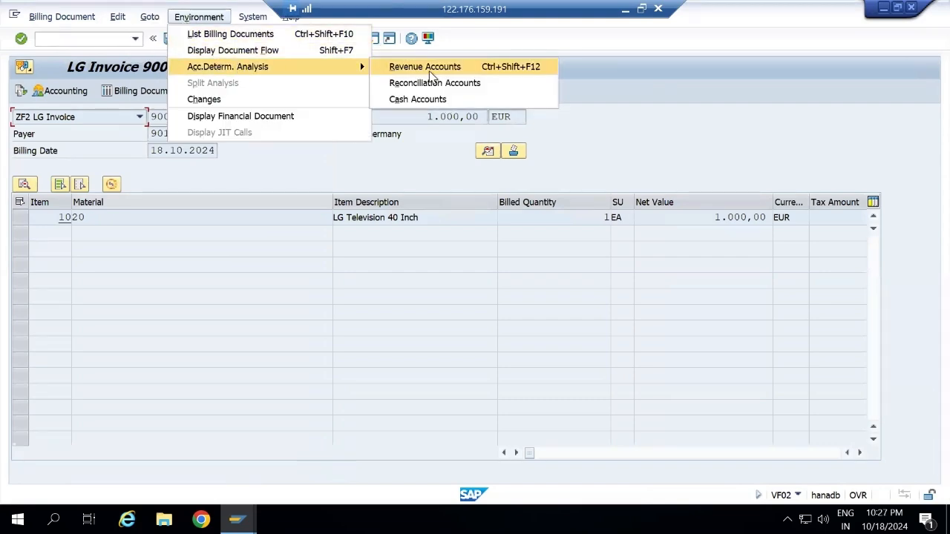
pyautogui.click(430, 71)
pyautogui.click(30, 156)
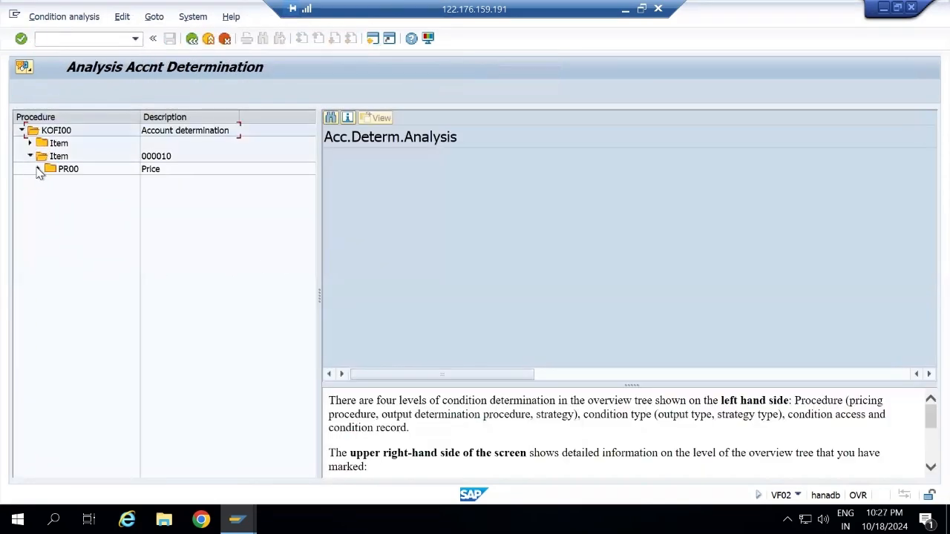
pyautogui.click(39, 169)
pyautogui.click(72, 169)
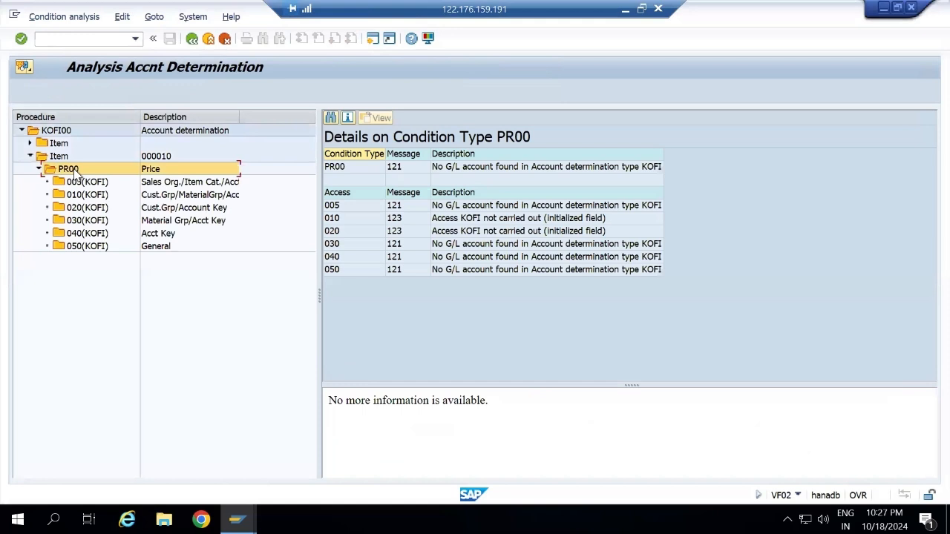
pyautogui.click(192, 39)
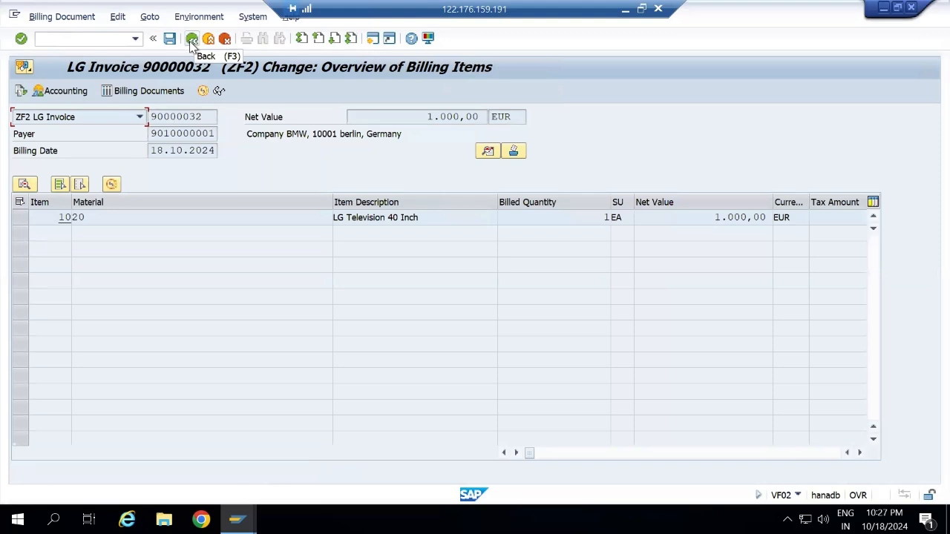
pyautogui.click(192, 40)
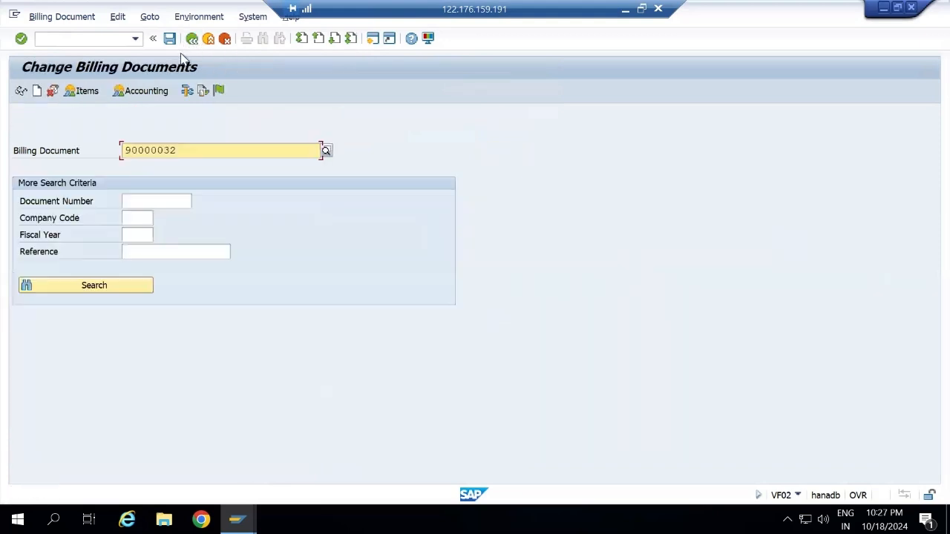
# - Release billing document 90000032 to accounting again, then reselect it from the search list and check its accounting document
pyautogui.click(220, 91)
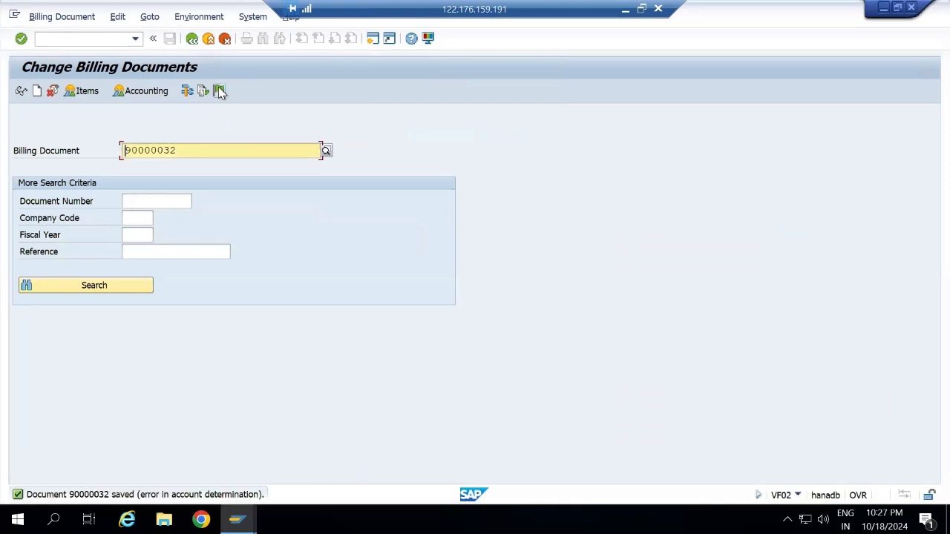
pyautogui.click(80, 41)
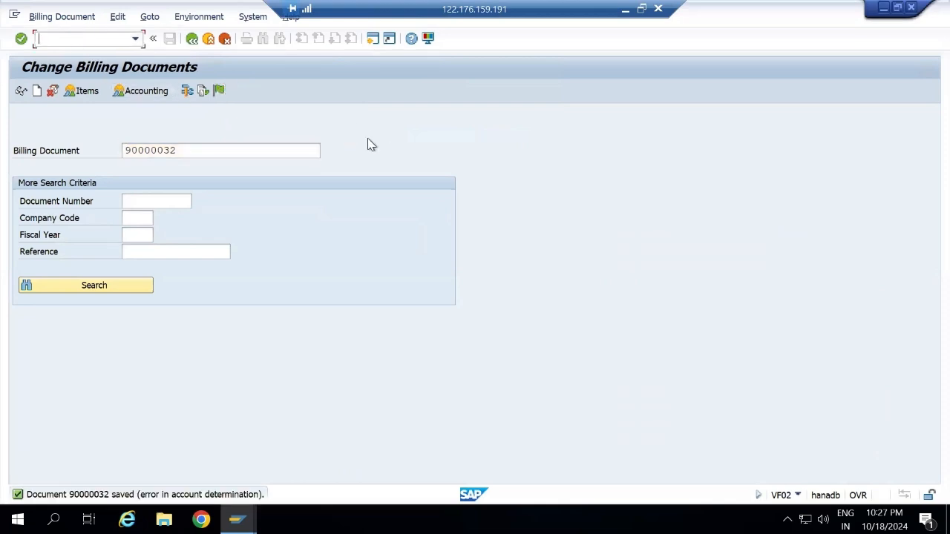
pyautogui.click(241, 152)
pyautogui.click(326, 152)
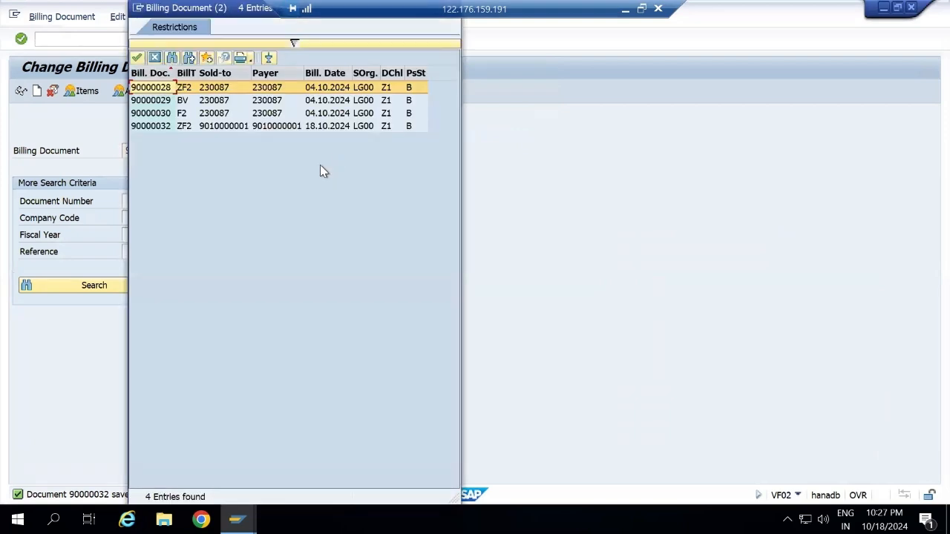
pyautogui.doubleClick(155, 126)
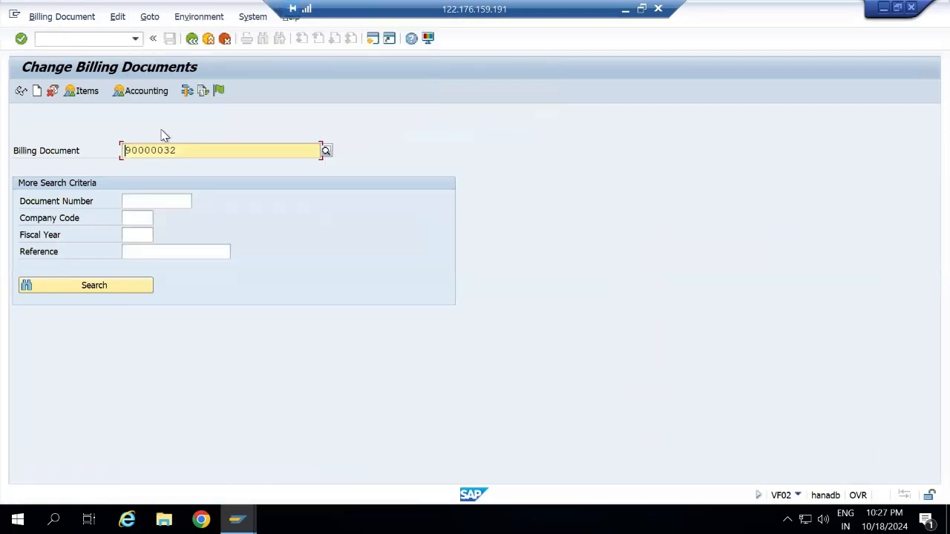
pyautogui.press('Return')
pyautogui.click(66, 91)
# - List the billing header entries of table VBRK with transaction SE16N and pick billing document 90000001
pyautogui.click(77, 37)
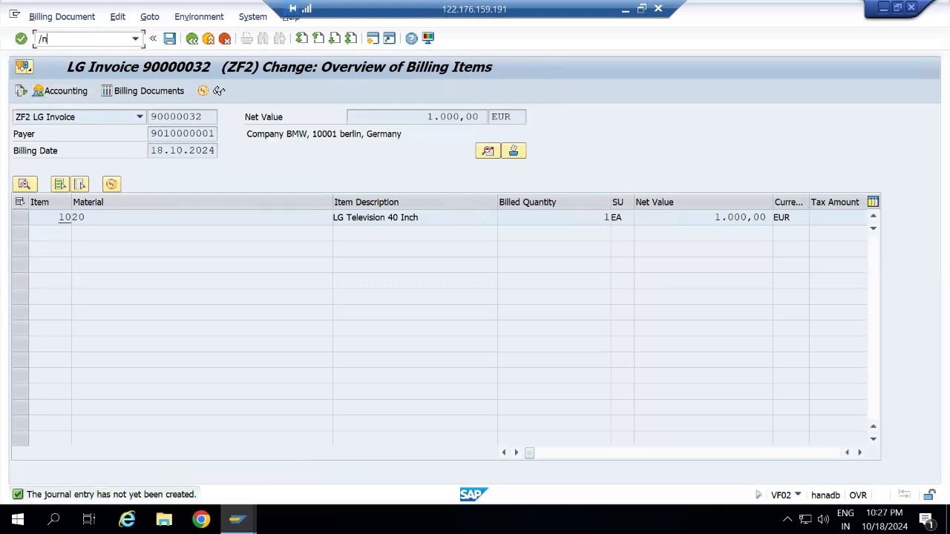
pyautogui.write('/nse16n')
pyautogui.press('Return')
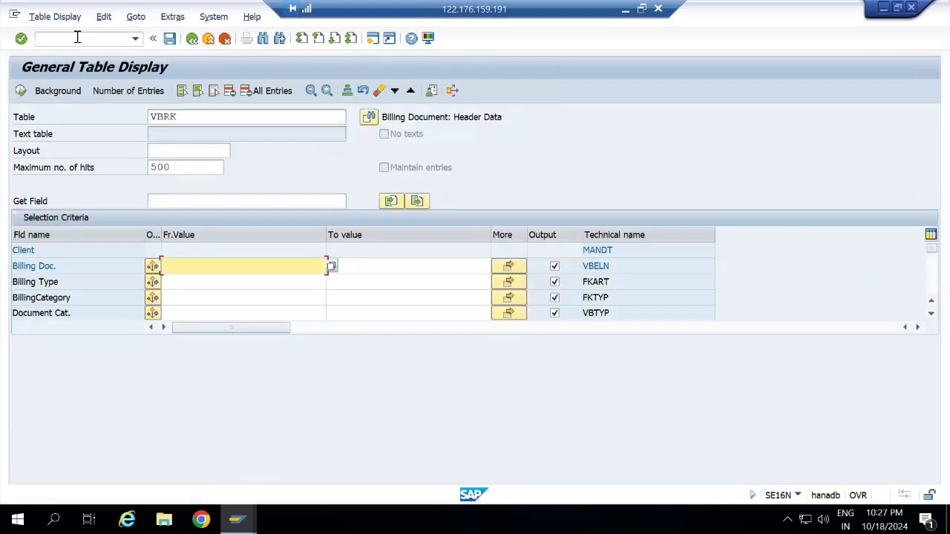
pyautogui.click(22, 92)
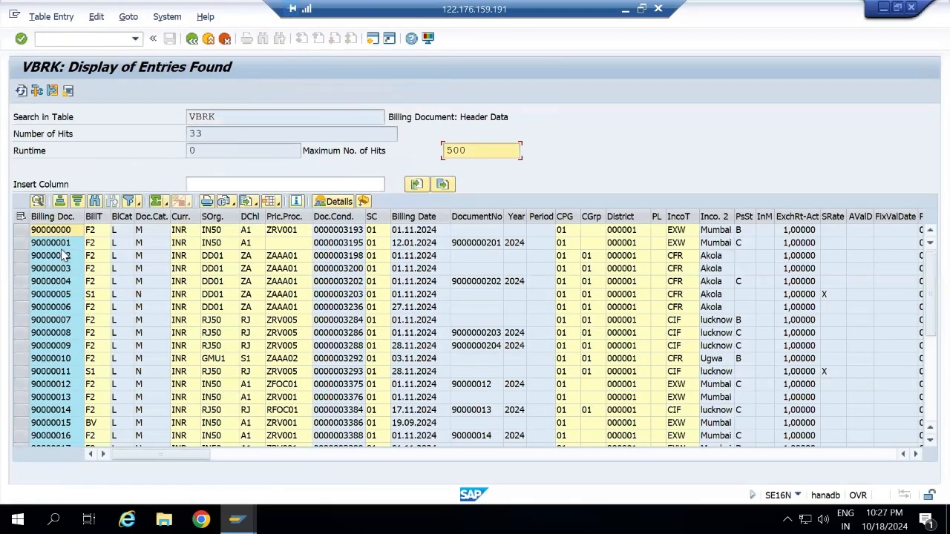
pyautogui.click(61, 246)
# - Open VF03 in a new session and display the accounting document of billing document 90000001
pyautogui.click(72, 40)
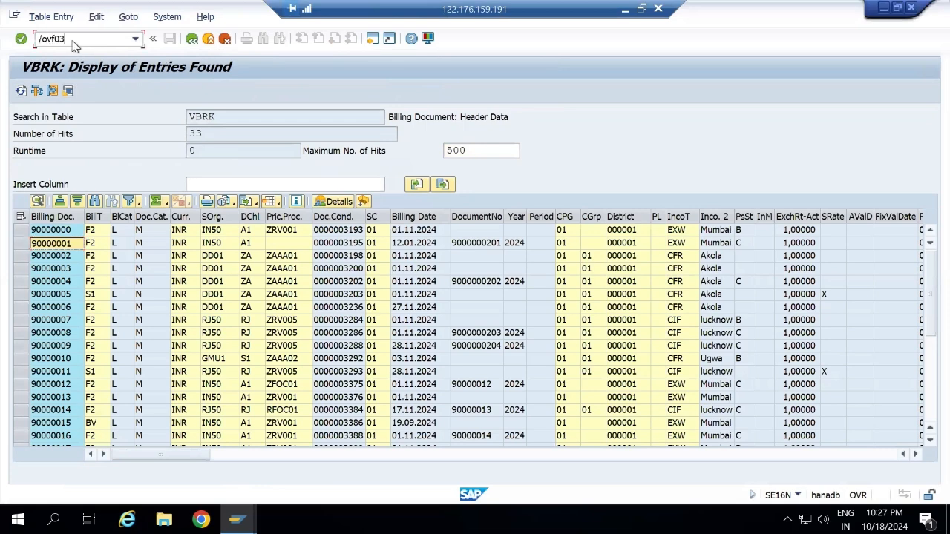
pyautogui.write('/ovf03')
pyautogui.press('Return')
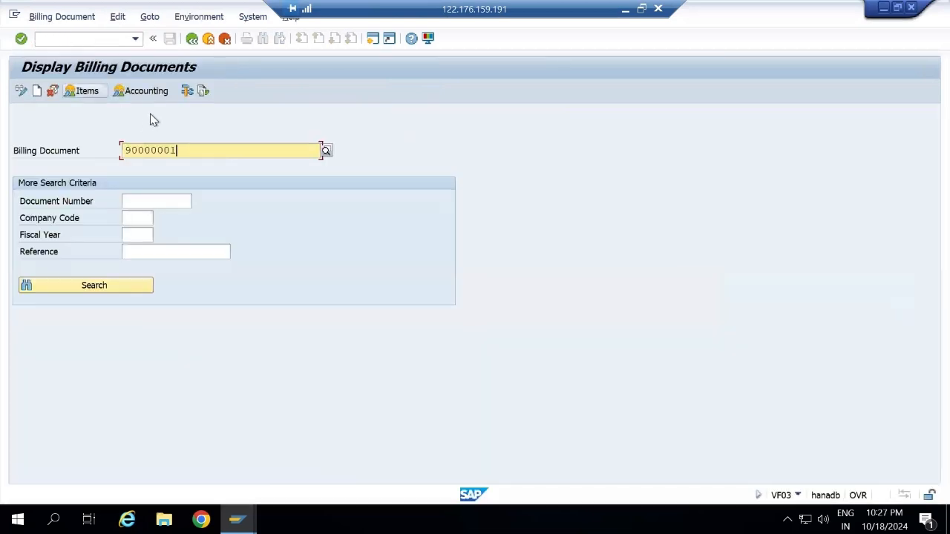
pyautogui.click(152, 94)
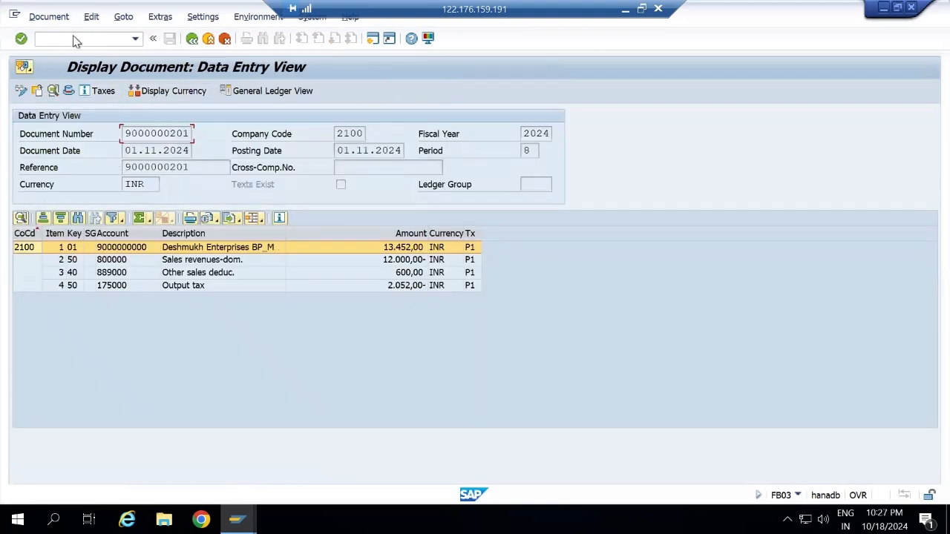
pyautogui.click(192, 40)
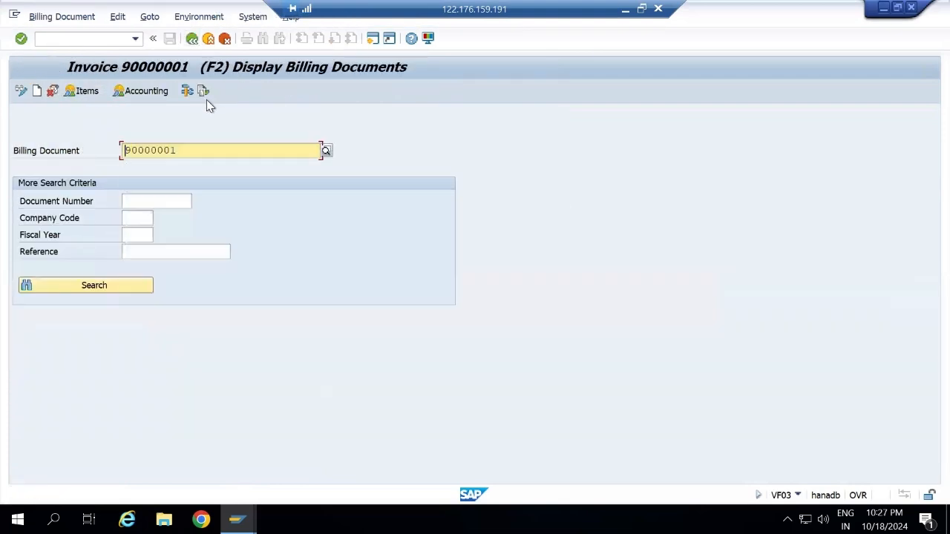
pyautogui.click(142, 93)
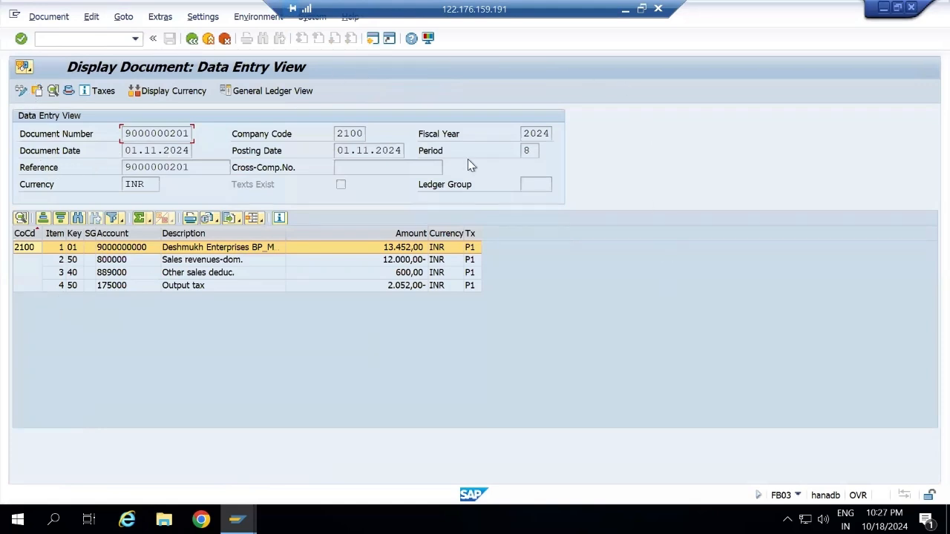
# - Examine the accounting document's company code, fiscal year, period and posting date
pyautogui.click(338, 134)
pyautogui.moveTo(522, 133); pyautogui.dragTo(553, 134)
pyautogui.click(553, 134)
pyautogui.moveTo(532, 151); pyautogui.dragTo(522, 149)
pyautogui.click(524, 151)
pyautogui.doubleClick(538, 150)
pyautogui.click(537, 149)
pyautogui.doubleClick(344, 151)
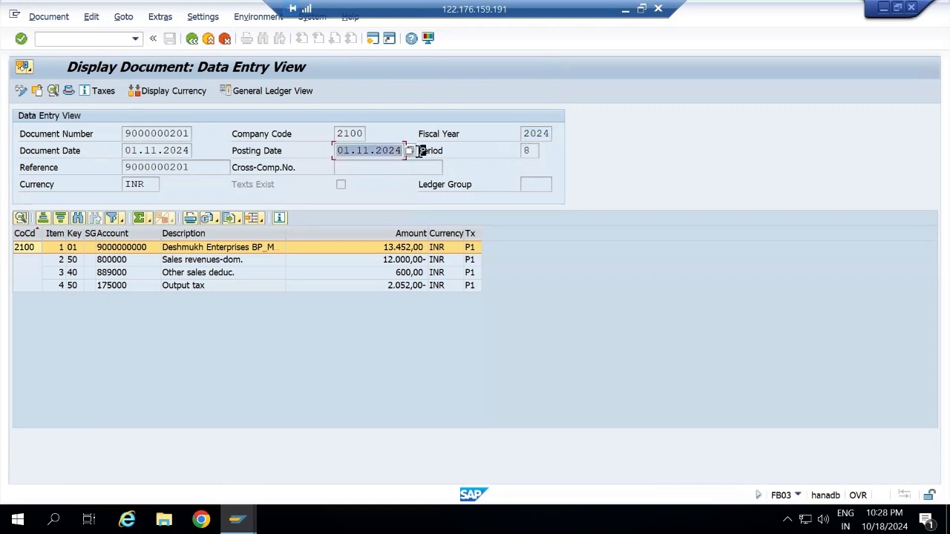
pyautogui.click(405, 152)
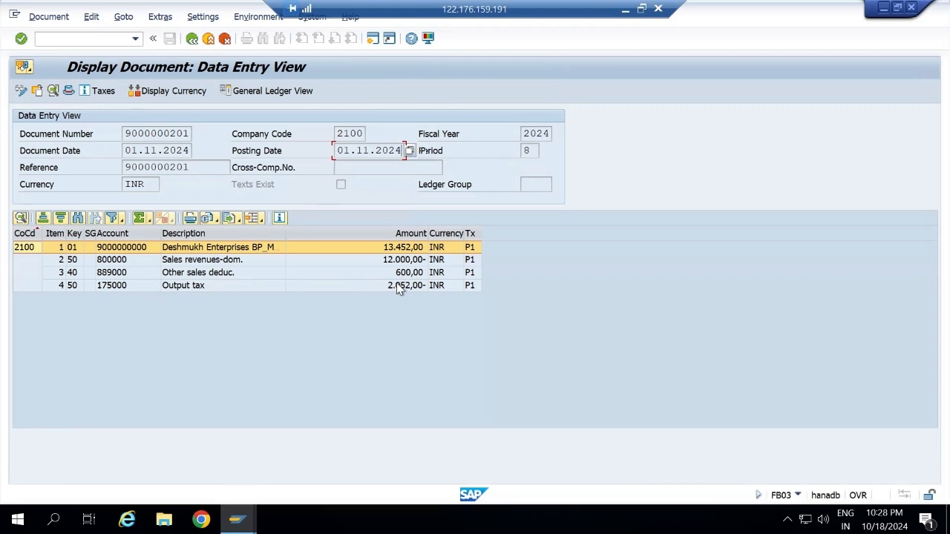
# - Compare the accounting document's period with its posting date and fiscal year, then view the document header details
pyautogui.click(536, 151)
pyautogui.moveTo(534, 155); pyautogui.dragTo(522, 152)
pyautogui.click(368, 150)
pyautogui.click(532, 149)
pyautogui.click(340, 151)
pyautogui.moveTo(528, 132); pyautogui.dragTo(559, 131)
pyautogui.click(534, 151)
pyautogui.click(69, 91)
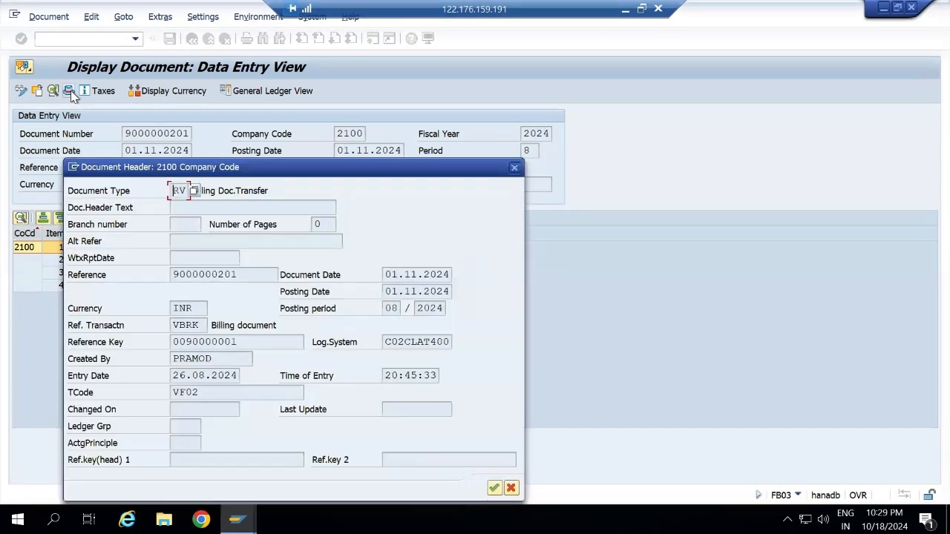
pyautogui.click(514, 168)
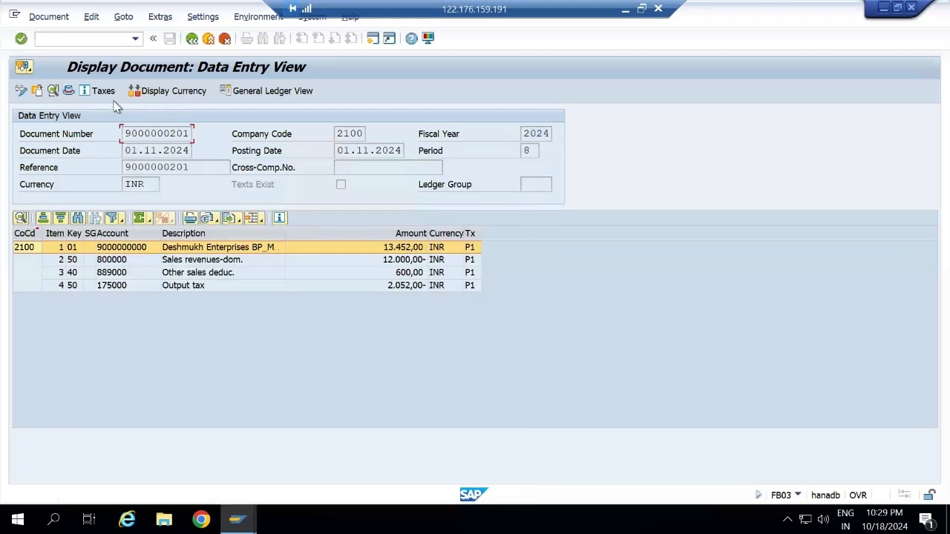
# - Leave the accounting document and open transaction FS00 to edit G/L accounts centrally
pyautogui.click(192, 39)
pyautogui.click(191, 40)
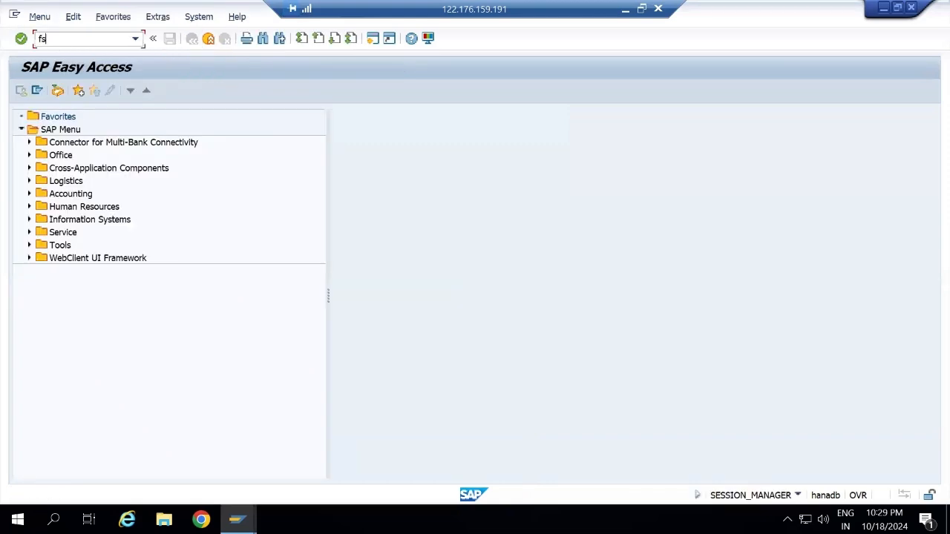
pyautogui.write('fs00')
pyautogui.press('Return')
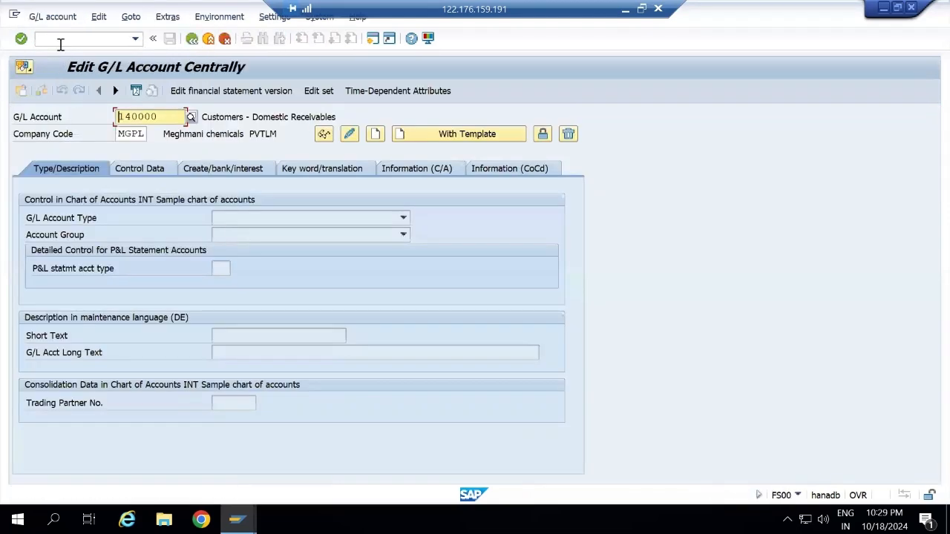
pyautogui.click(224, 39)
pyautogui.write('fs00')
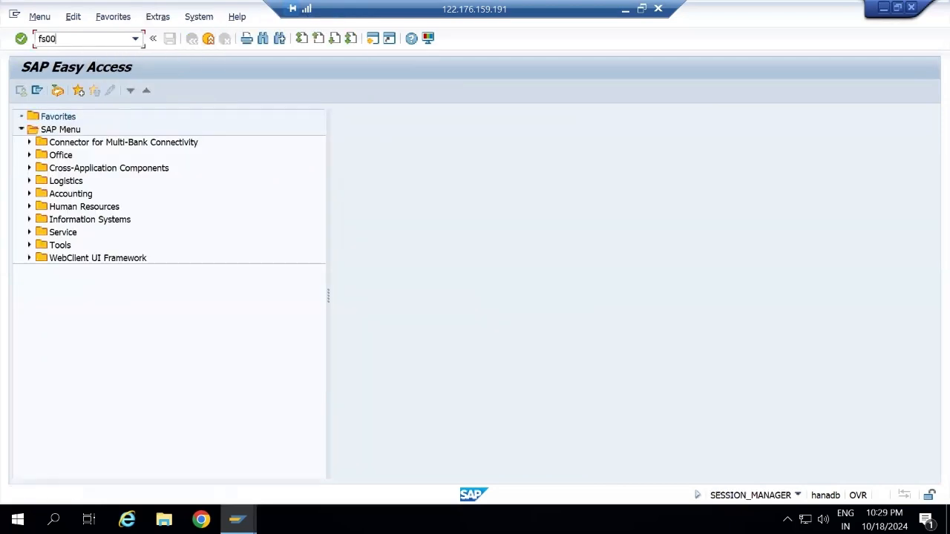
pyautogui.press('Return')
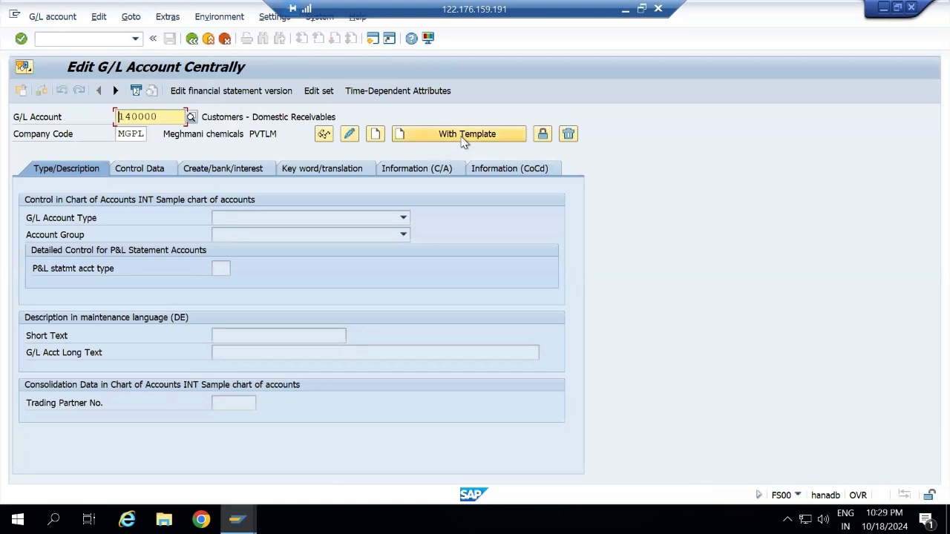
# - Try to create the preset G/L account with a template, then clear the G/L Account field
pyautogui.click(464, 140)
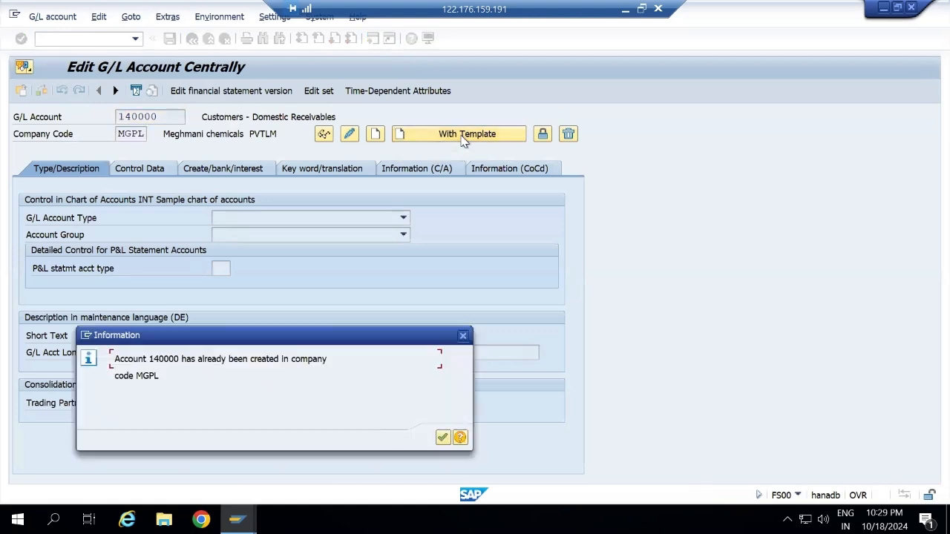
pyautogui.click(440, 435)
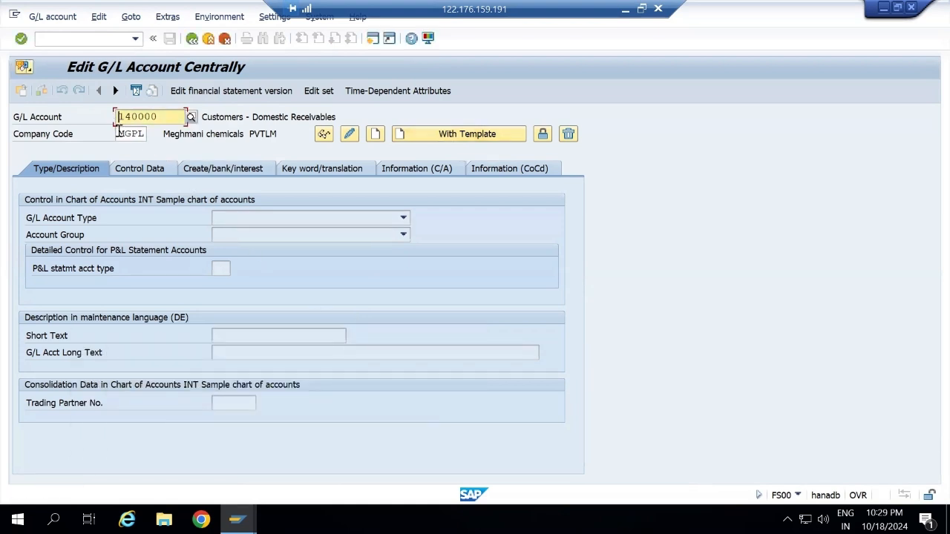
pyautogui.click(120, 134)
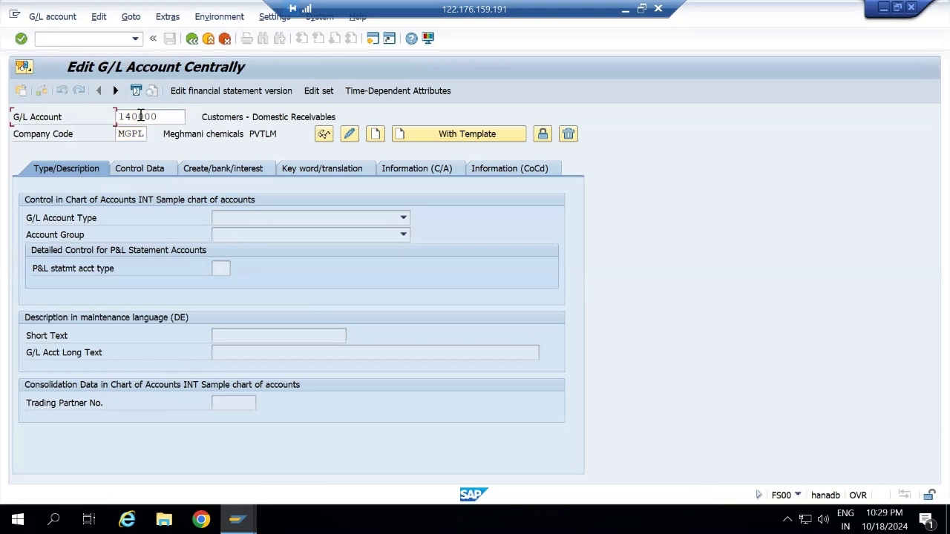
pyautogui.click(159, 117)
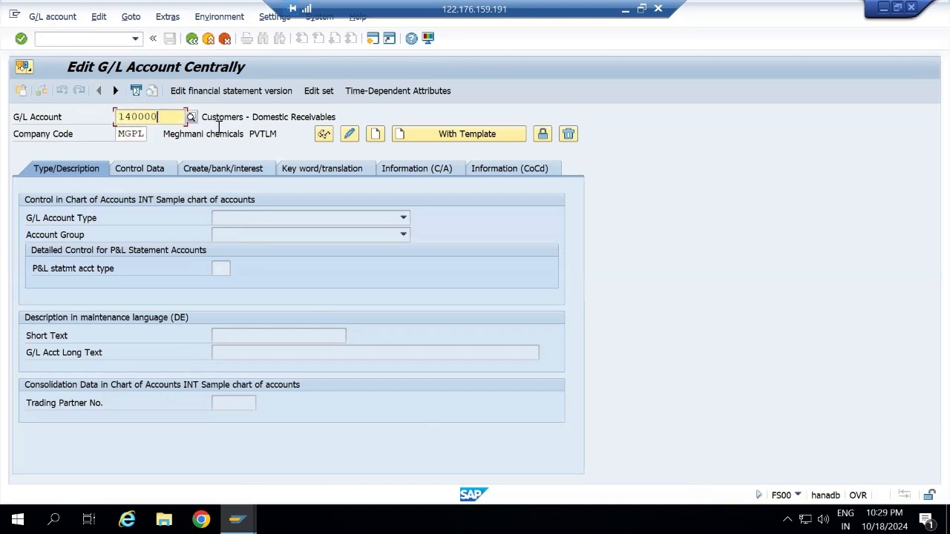
pyautogui.press('BackSpace')
pyautogui.press('BackSpace')
pyautogui.press('BackSpace')
pyautogui.press('BackSpace')
pyautogui.press('BackSpace')
pyautogui.press('BackSpace')
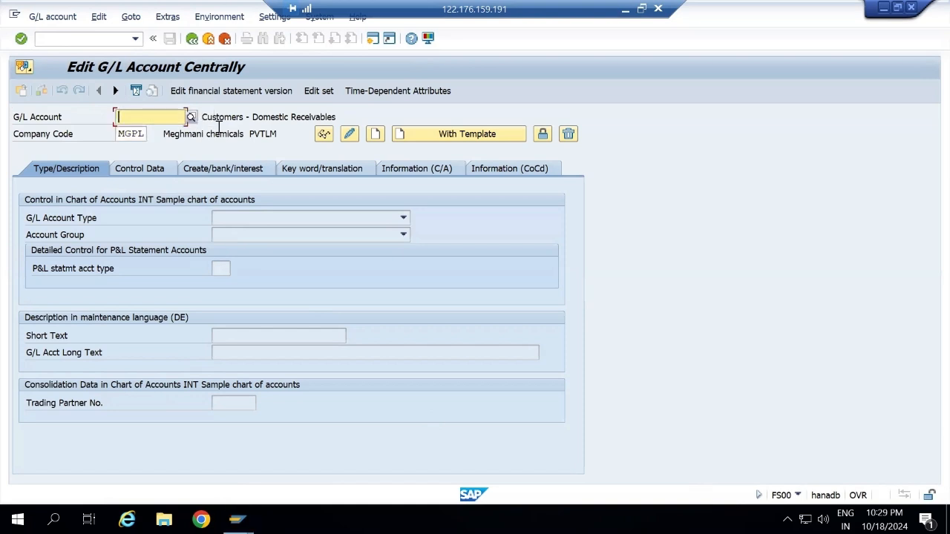
# - Clear the Company Code field and try to create a G/L account with a template
pyautogui.click(121, 134)
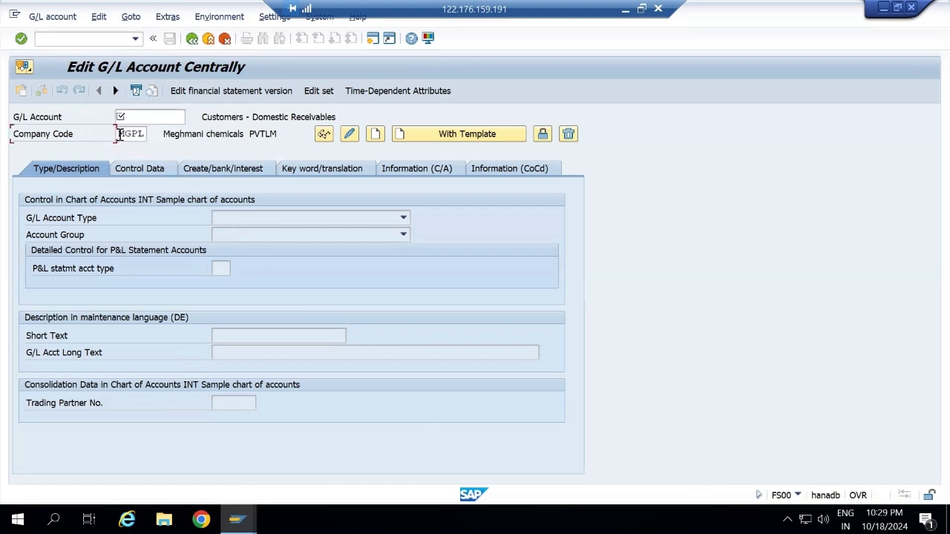
pyautogui.press('Delete')
pyautogui.press('Delete')
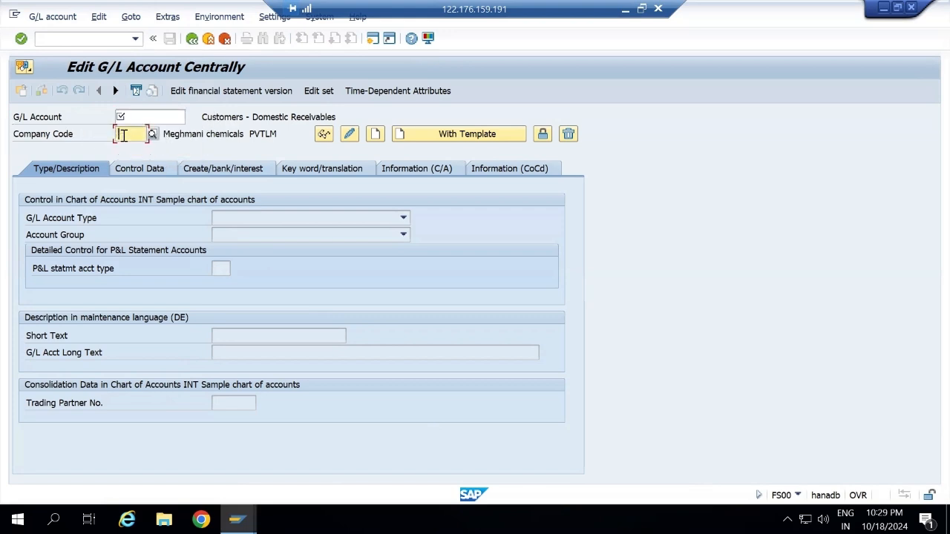
pyautogui.click(503, 141)
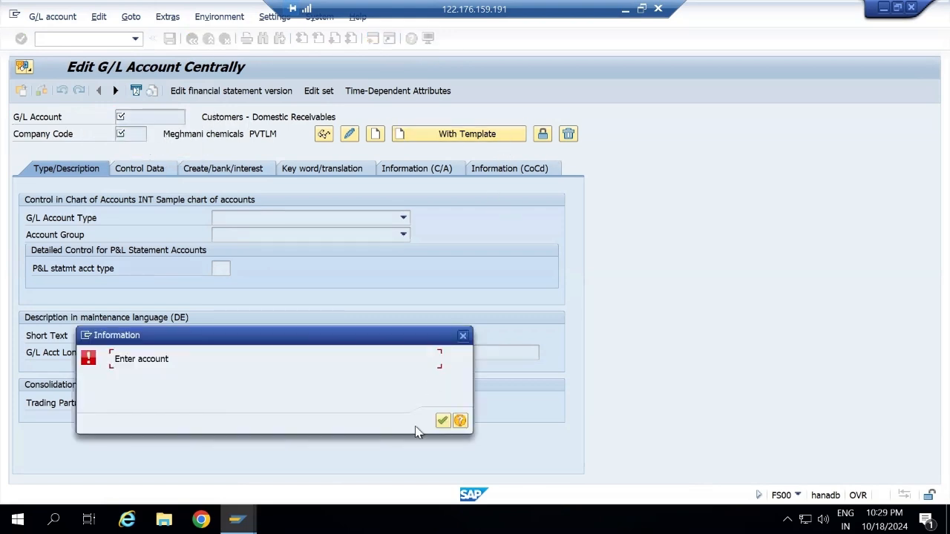